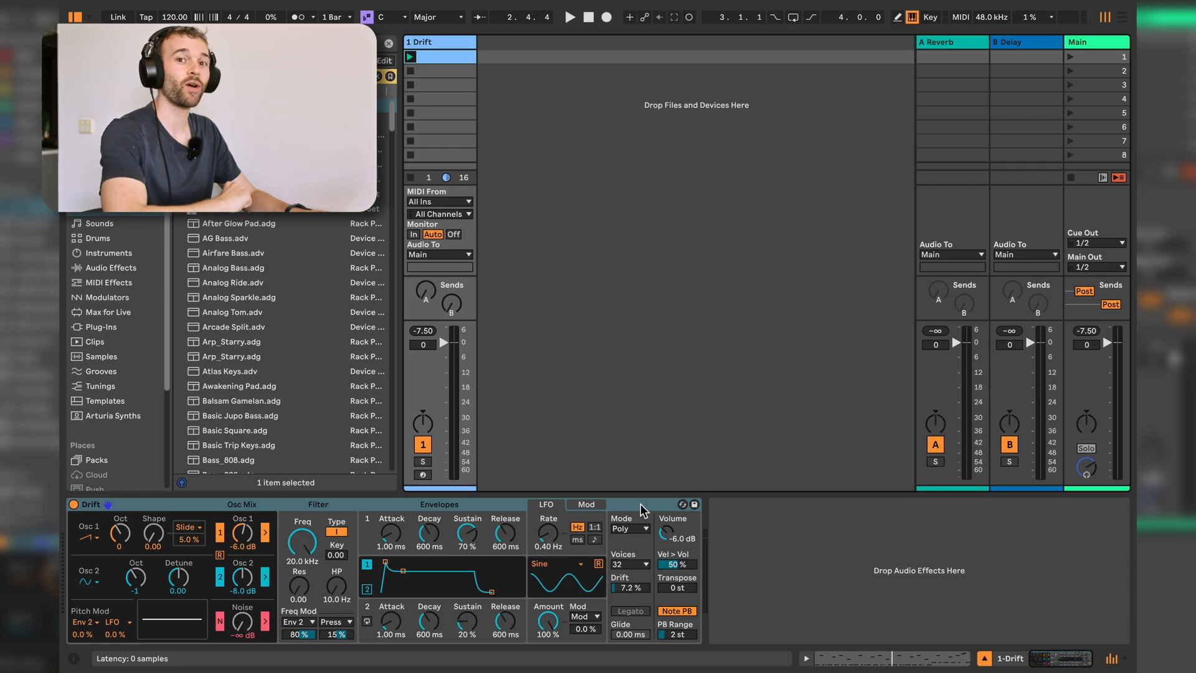
# Set the Drift synth's voice mode to Mono.
pyautogui.click(655, 506)
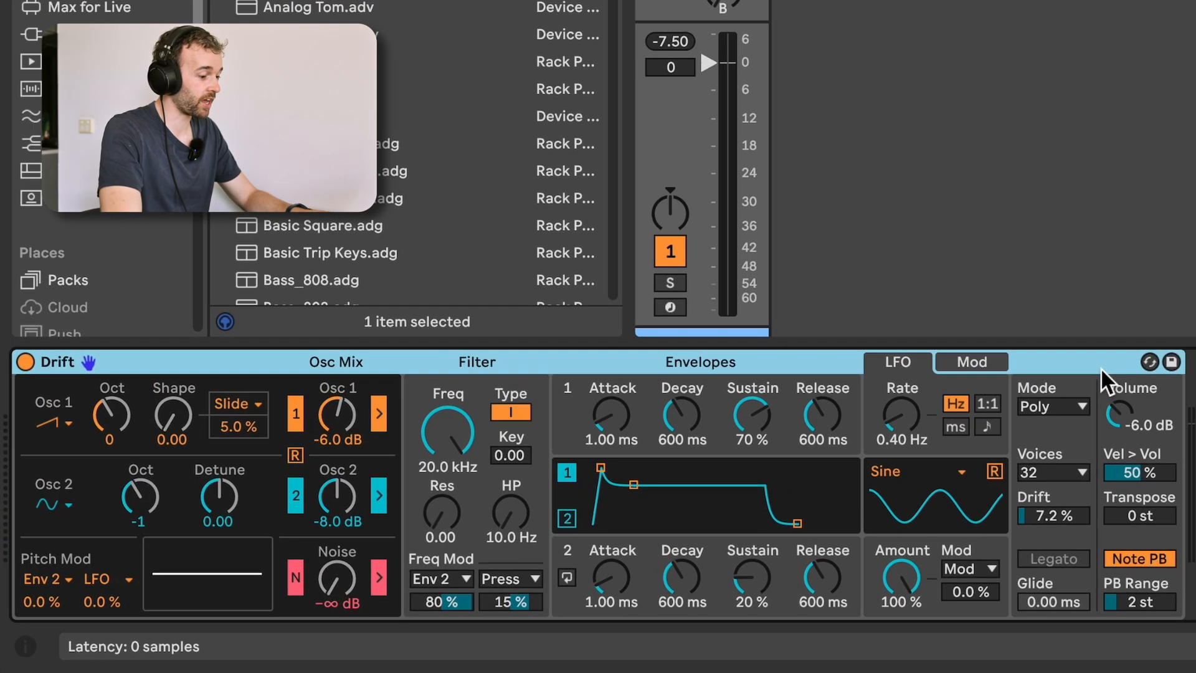
pyautogui.click(1077, 406)
pyautogui.click(1066, 439)
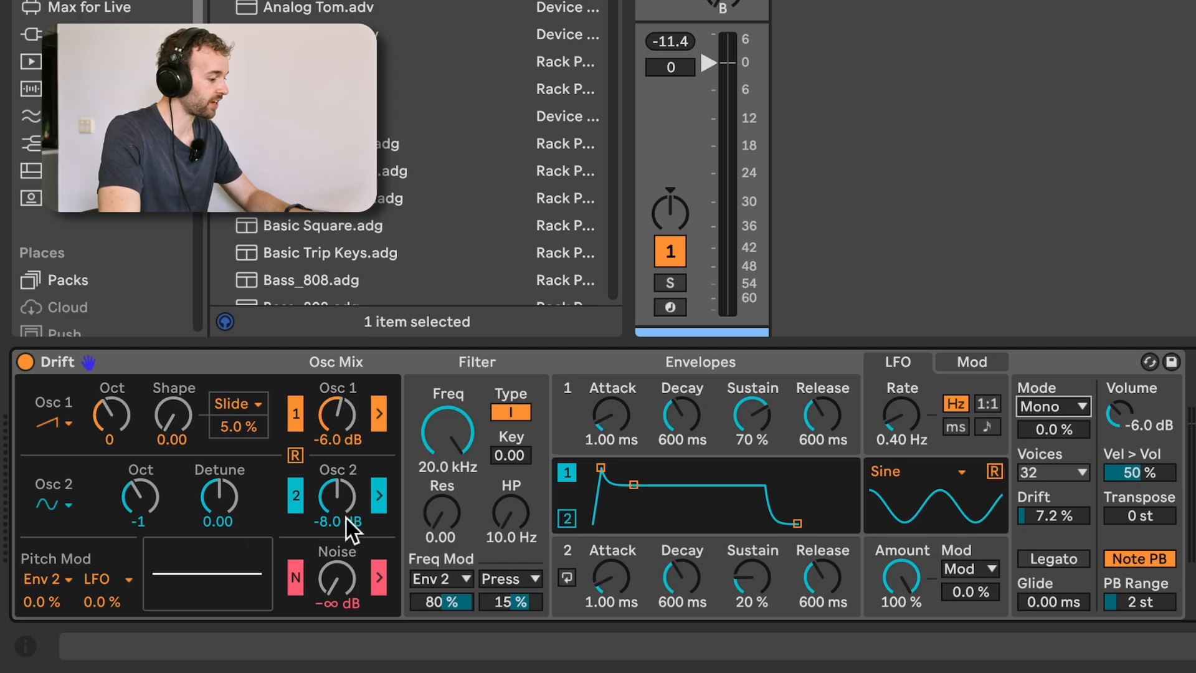
# Turn oscillator 2's level fully down and set both filter frequency modulation amounts to 0%.
pyautogui.moveTo(342, 496); pyautogui.dragTo(343, 548)
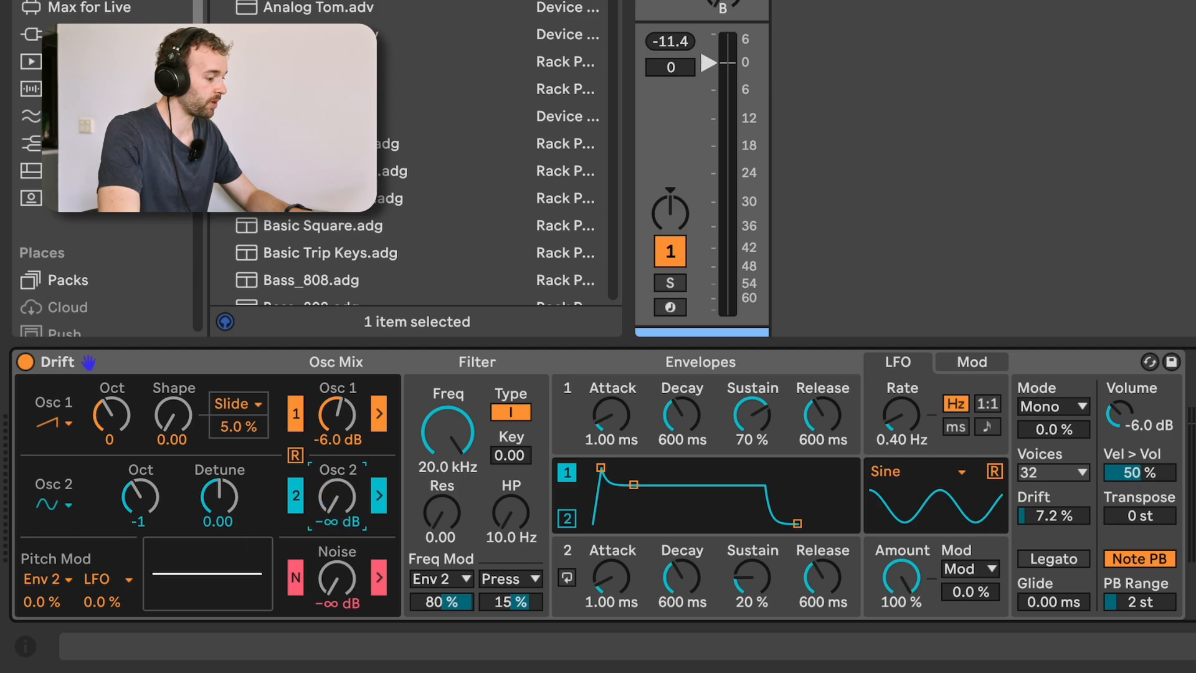
pyautogui.click(458, 598)
pyautogui.click(506, 596)
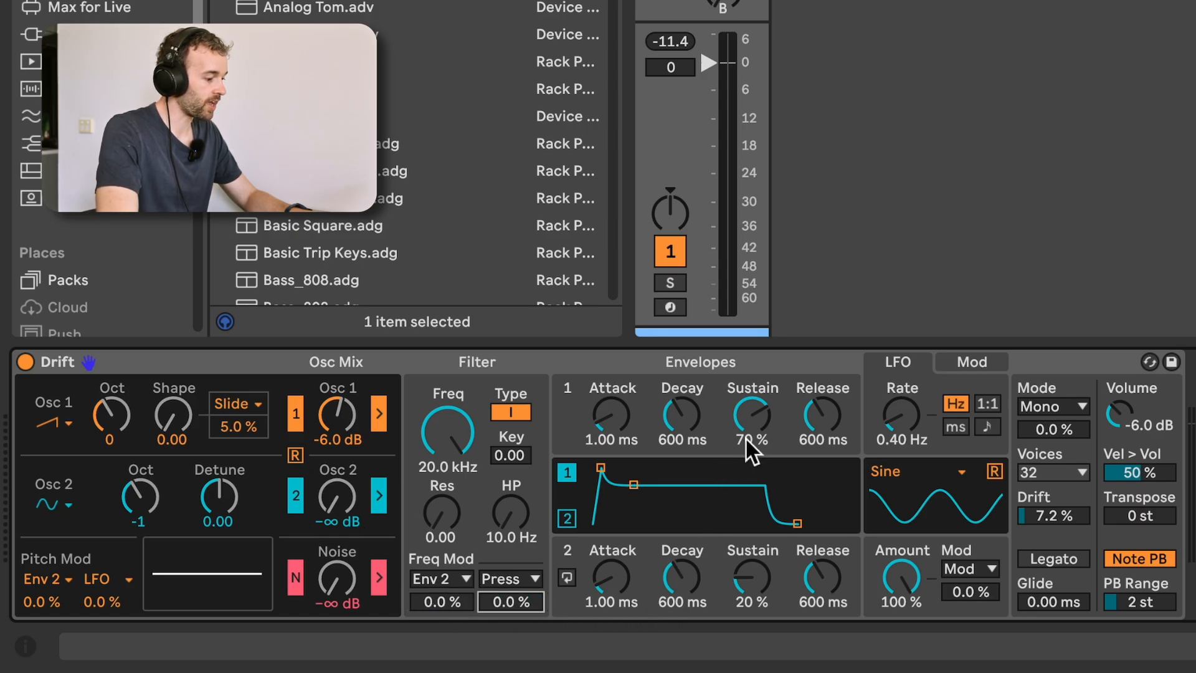
# Set envelope 1's sustain to 0% and its release to 10 ms, and audition the sound.
pyautogui.click(758, 406)
pyautogui.moveTo(759, 406); pyautogui.dragTo(758, 499)
pyautogui.moveTo(823, 407); pyautogui.dragTo(823, 449)
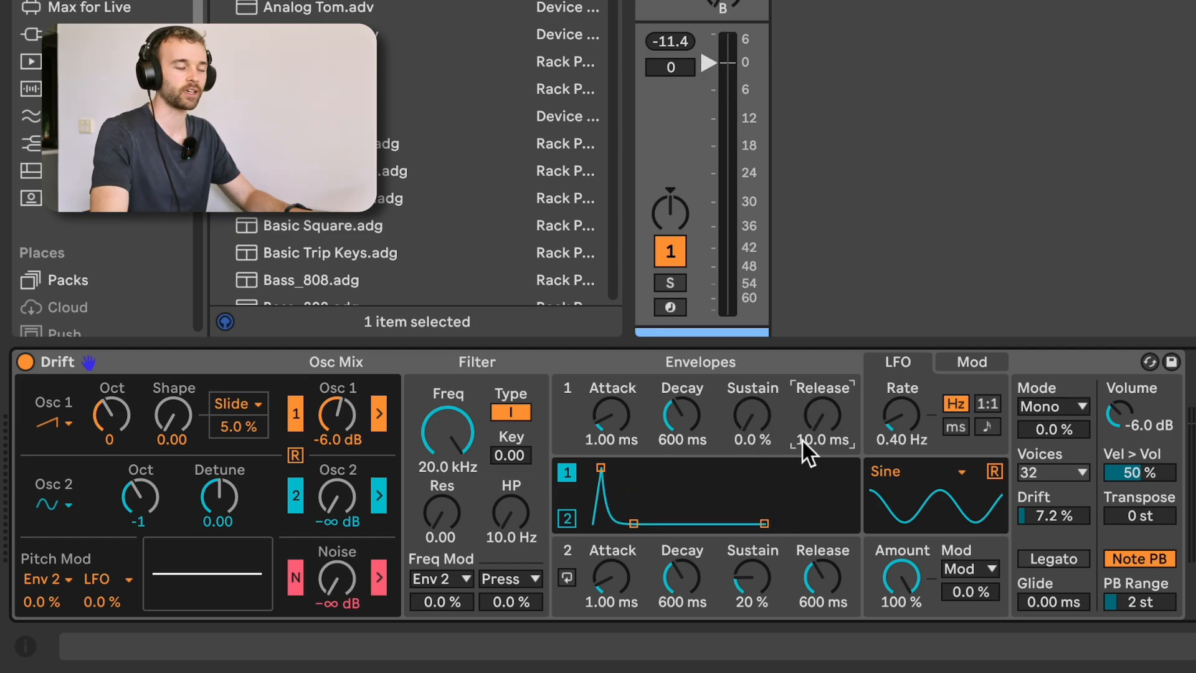
pyautogui.press('space')
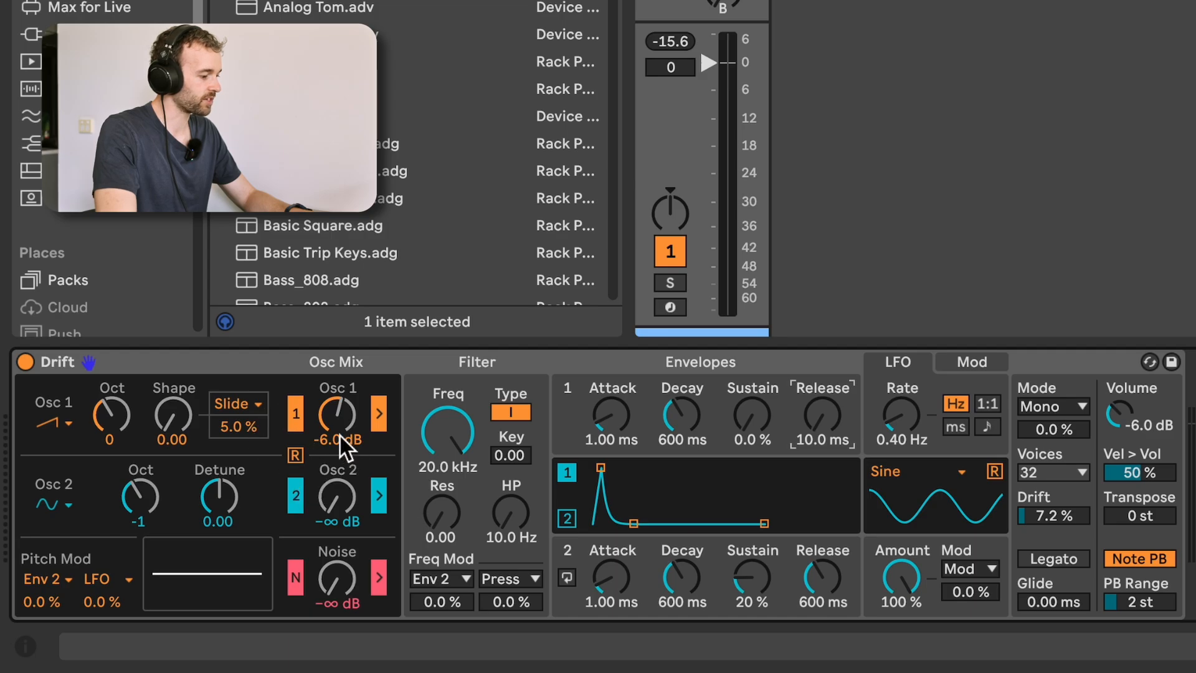
# Set oscillator 1's level to 0 dB and lower the filter frequency to 56.7 Hz.
pyautogui.doubleClick(359, 412)
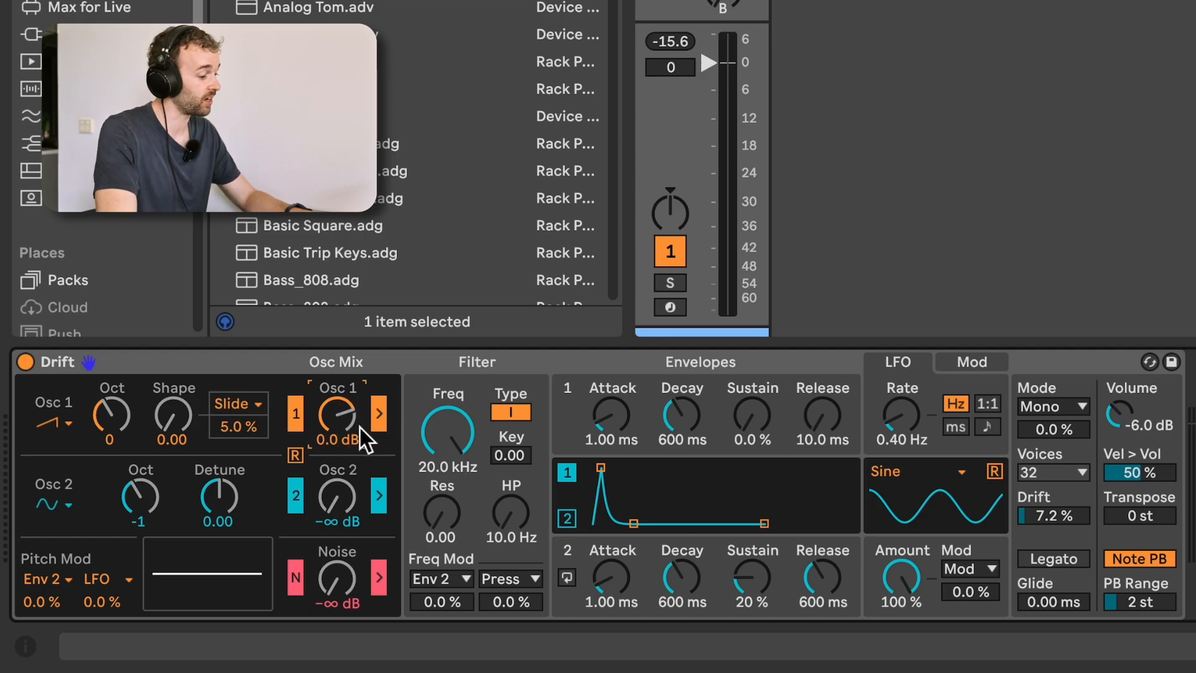
pyautogui.moveTo(469, 436); pyautogui.dragTo(468, 523)
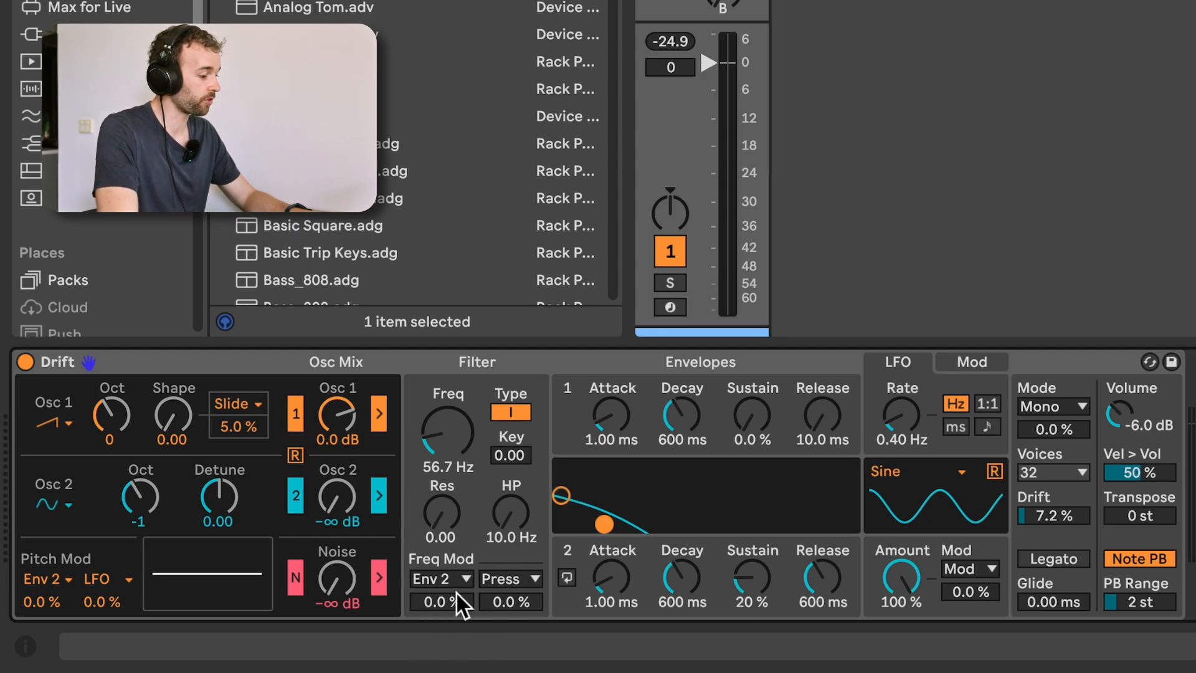
# Choose Env 1 as the first filter frequency modulation source and set its amount to 73%.
pyautogui.click(457, 575)
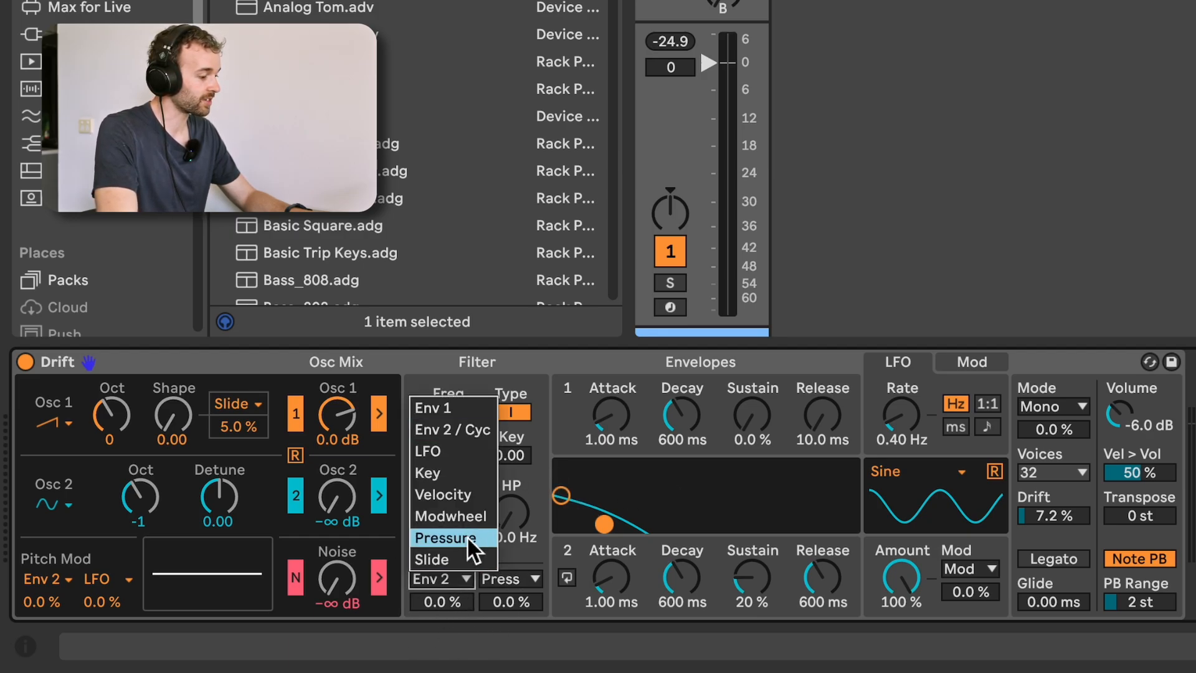
pyautogui.click(476, 407)
pyautogui.moveTo(457, 599); pyautogui.dragTo(457, 541)
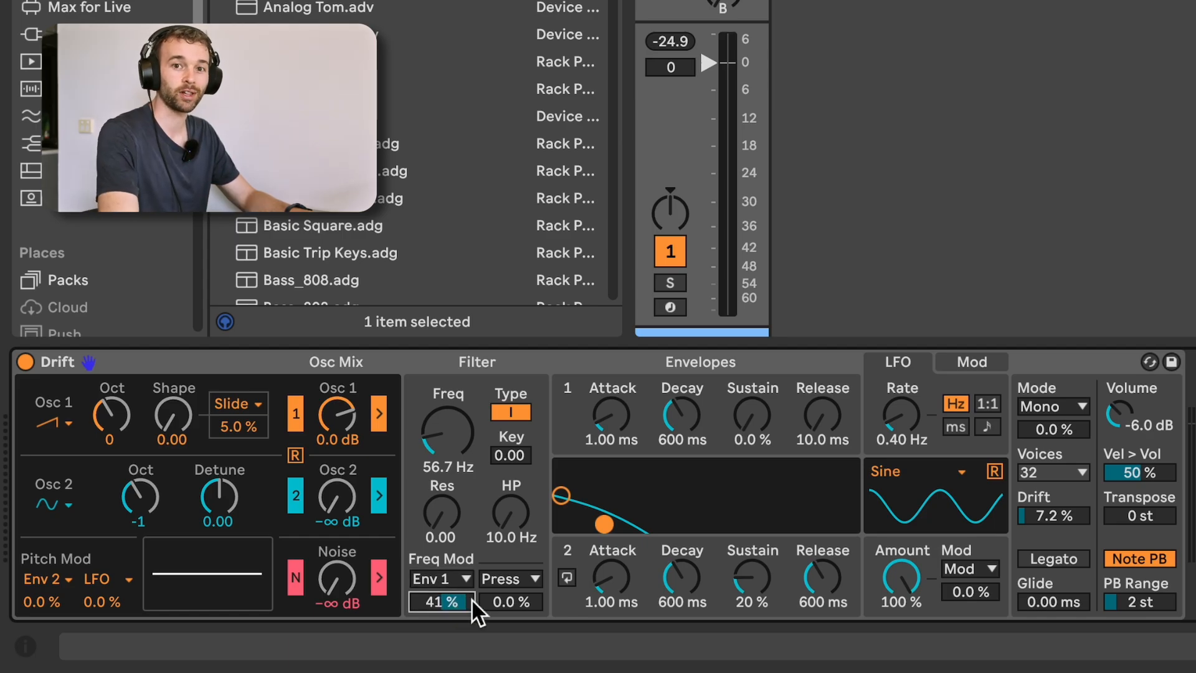
pyautogui.moveTo(458, 602); pyautogui.dragTo(458, 562)
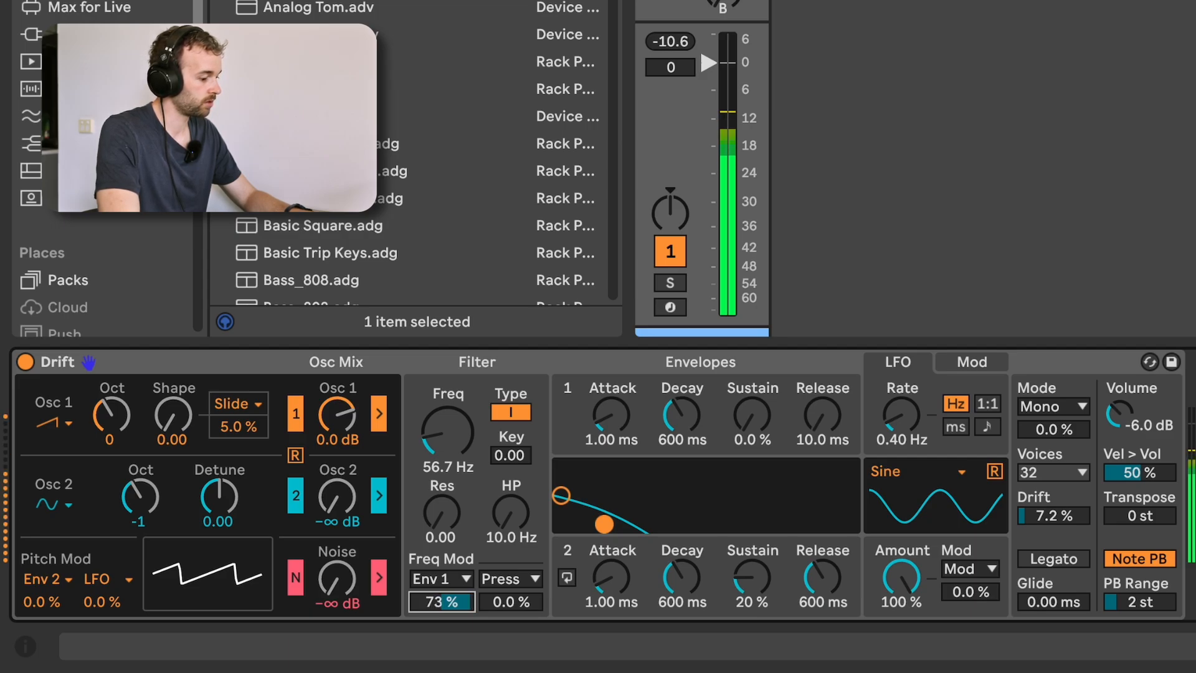
# Raise the filter resonance to 0.94 and set the filter frequency to 48.1 Hz.
pyautogui.click(447, 517)
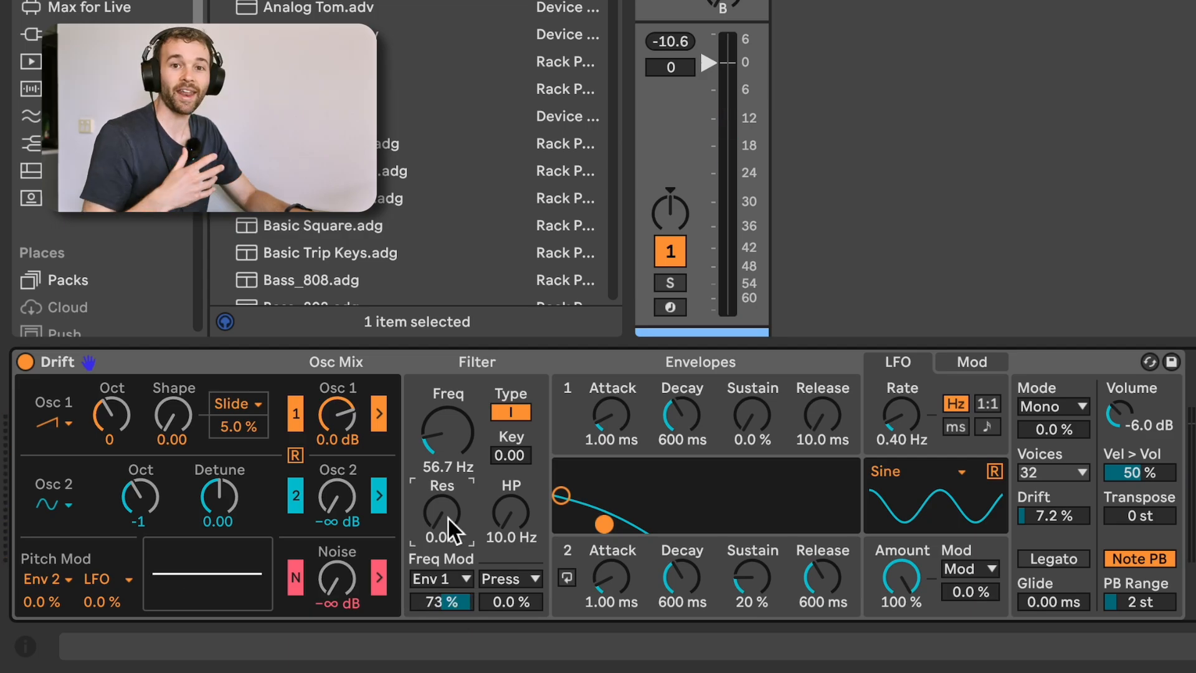
pyautogui.moveTo(453, 533); pyautogui.dragTo(453, 417)
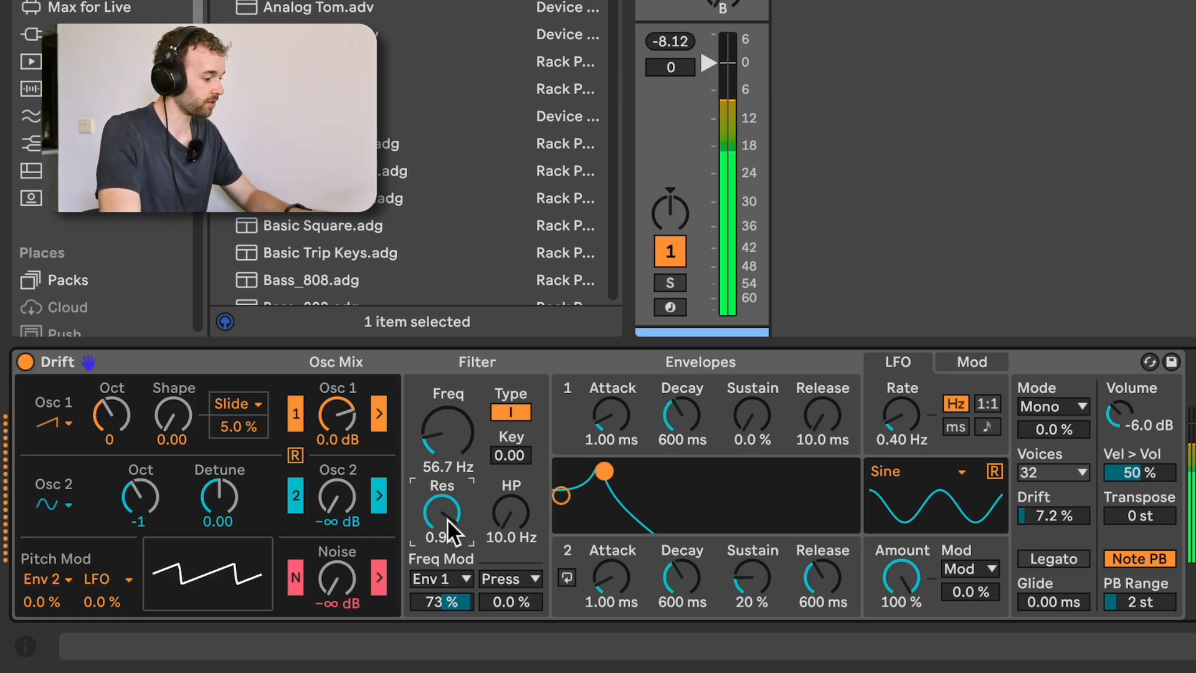
pyautogui.moveTo(456, 458)
pyautogui.mouseDown()
pyautogui.moveTo(455, 507)
pyautogui.moveTo(457, 455)
pyautogui.mouseUp()
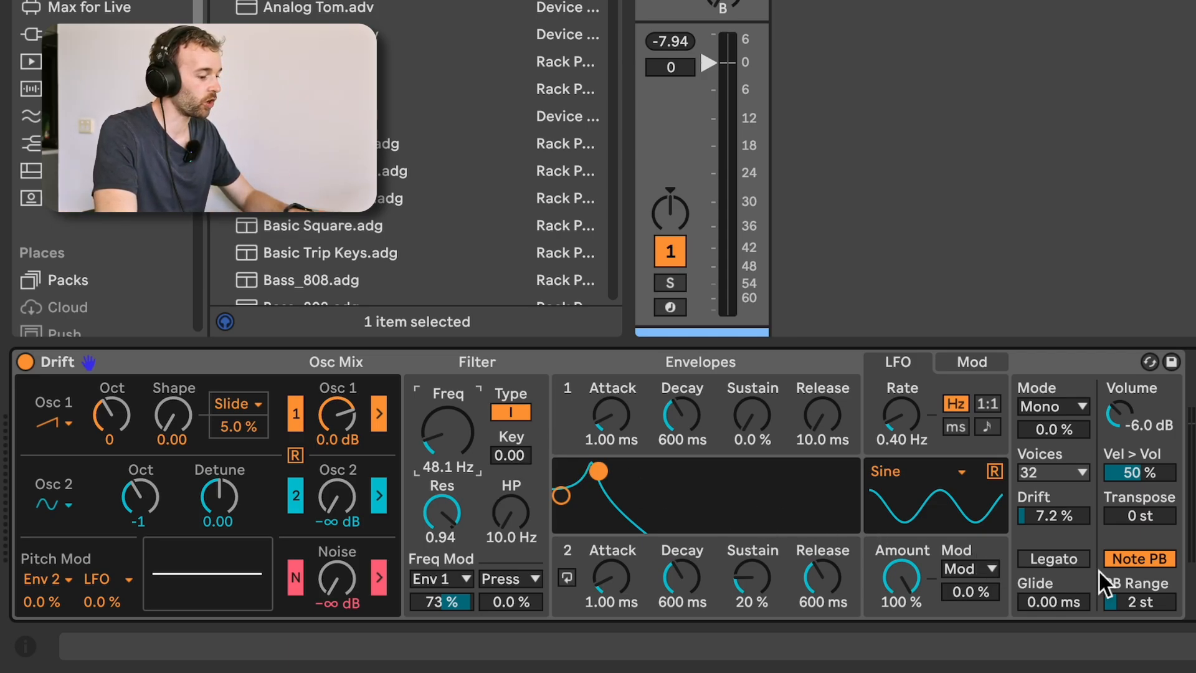
# Turn on Legato in Drift and set the glide time to 100 ms.
pyautogui.click(1053, 558)
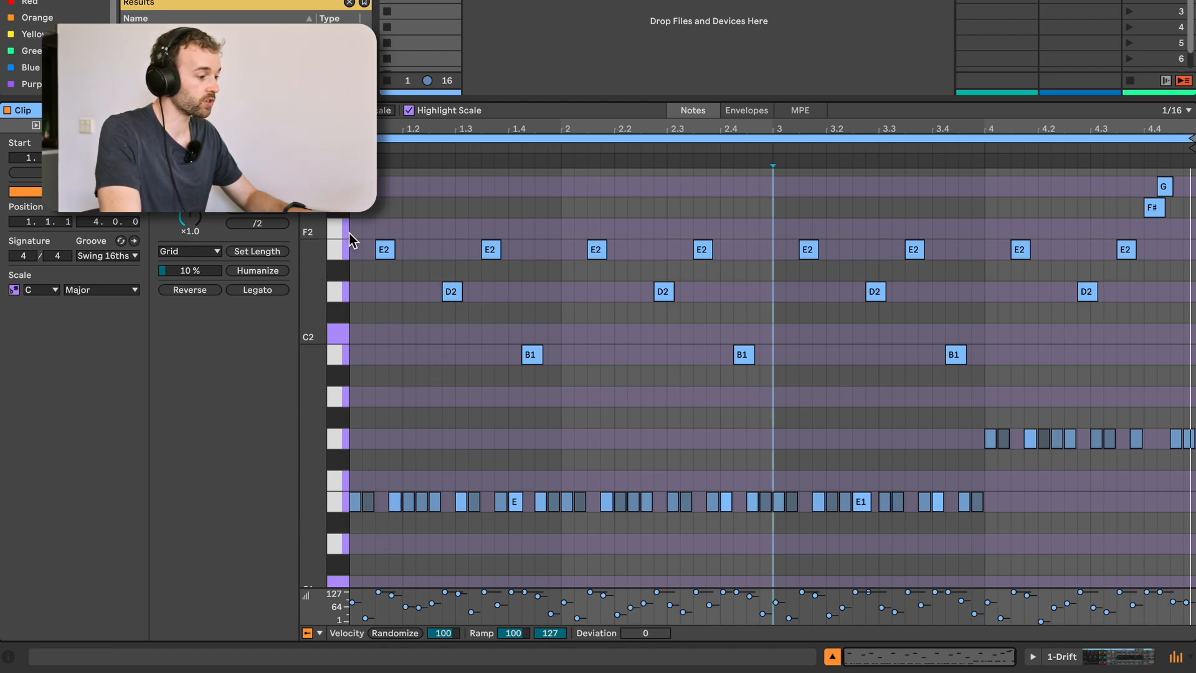
pyautogui.moveTo(1134, 180); pyautogui.dragTo(1162, 198)
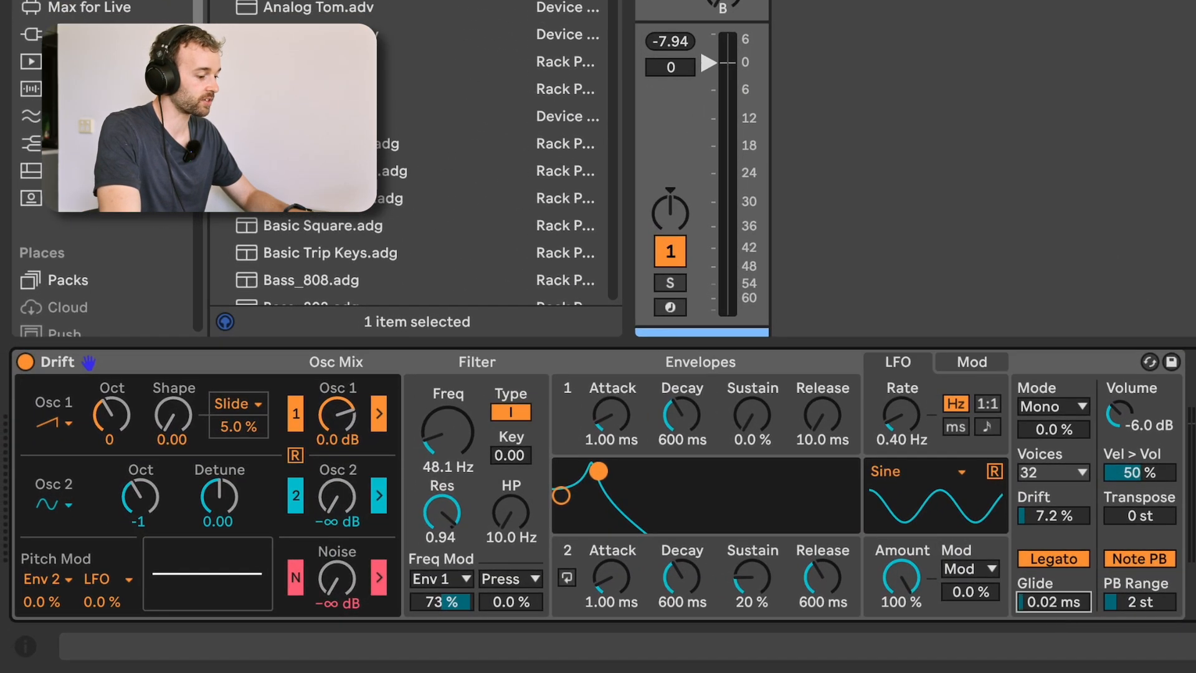
pyautogui.moveTo(1054, 601); pyautogui.dragTo(1053, 558)
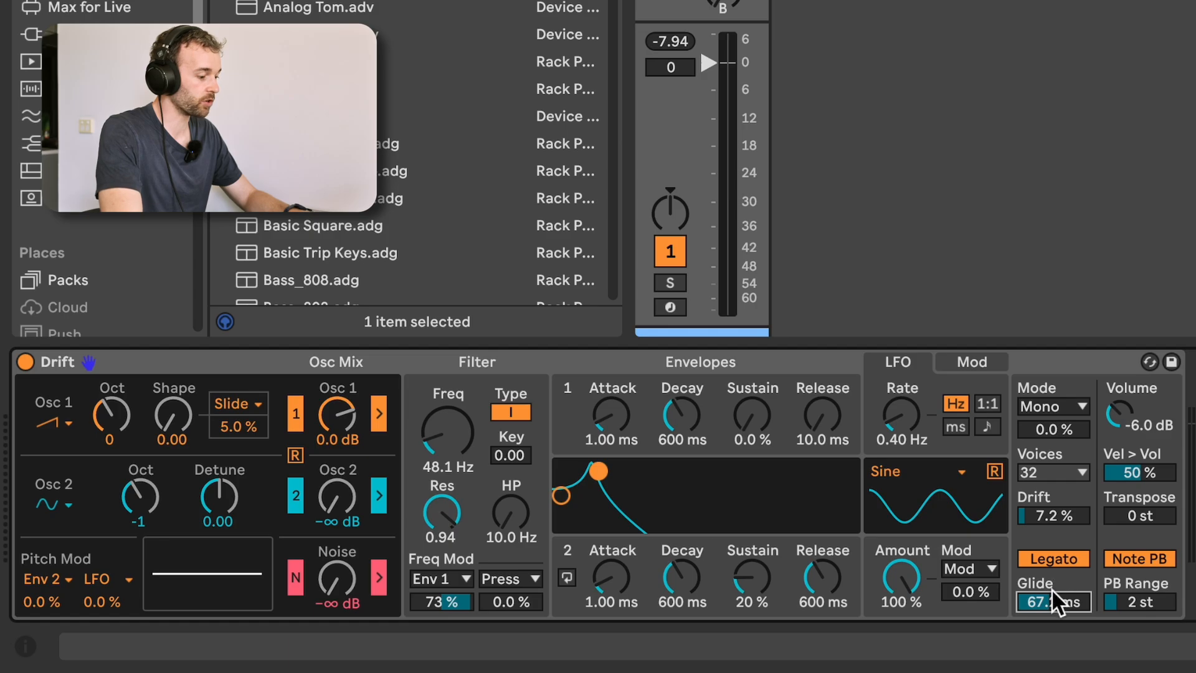
pyautogui.moveTo(1057, 603); pyautogui.dragTo(1056, 582)
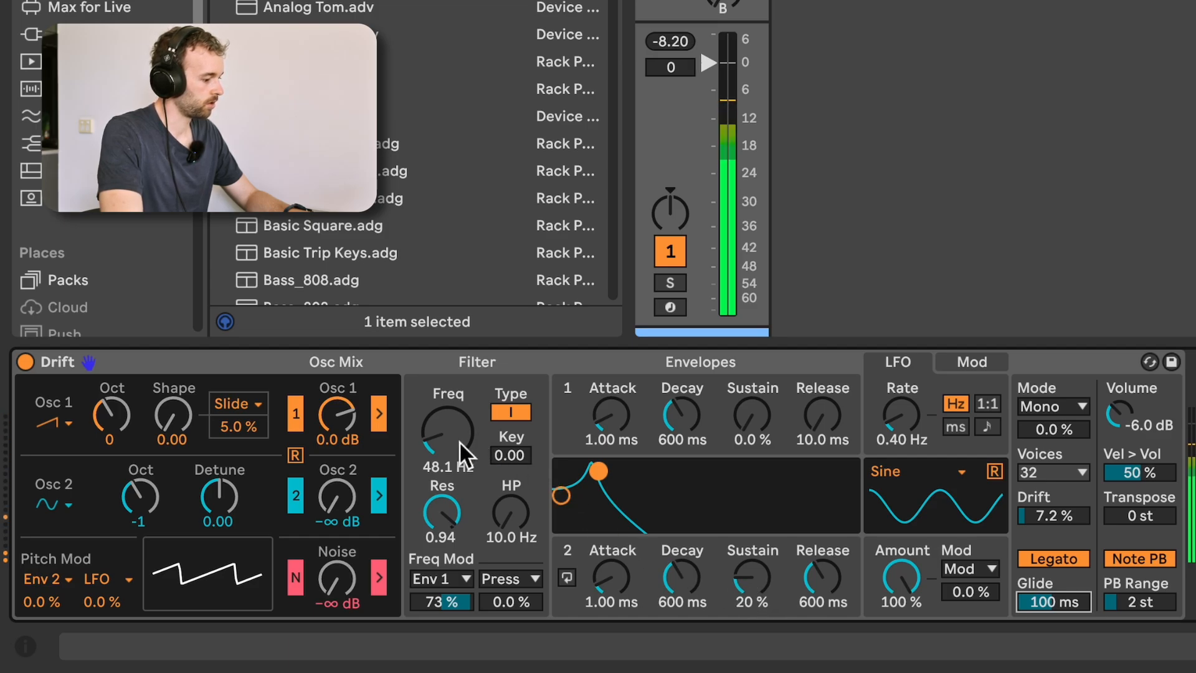
# Set Drift's velocity-to-volume amount to 0% and raise its volume to 0 dB.
pyautogui.click(1135, 475)
pyautogui.moveTo(1135, 475); pyautogui.dragTo(1135, 512)
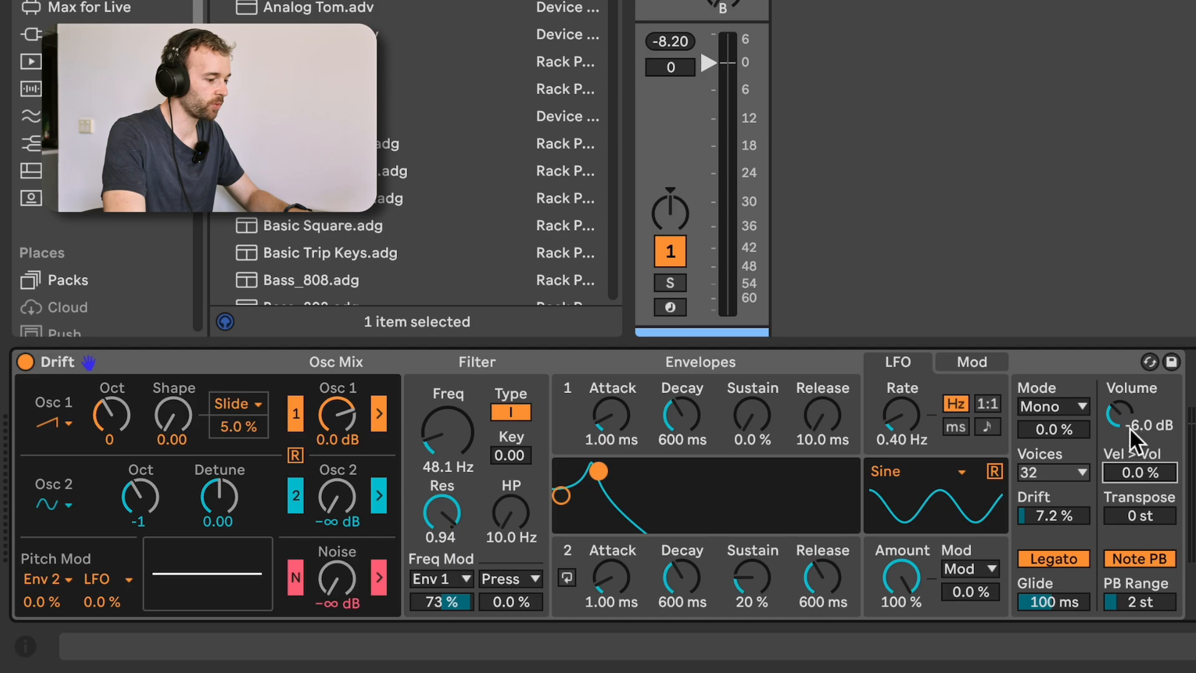
pyautogui.moveTo(1129, 419); pyautogui.dragTo(1127, 392)
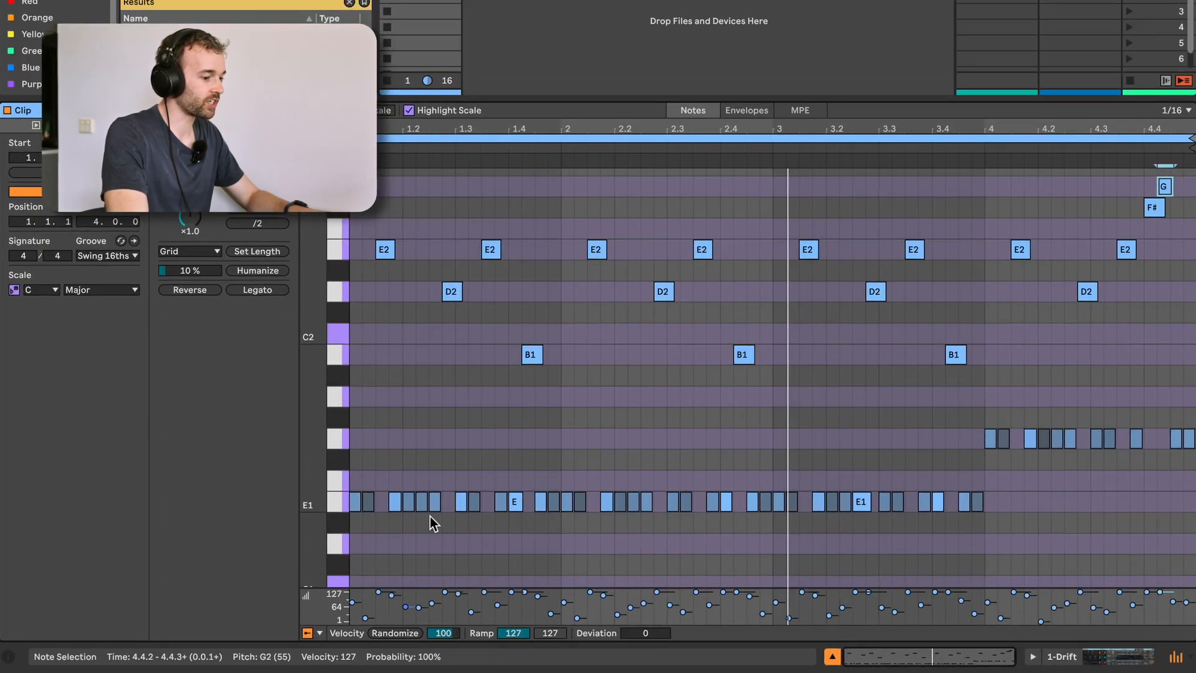
# Choose Velocity as the second filter frequency modulation source and set its amount to 16%.
pyautogui.hotkey('ctrl', 'a')
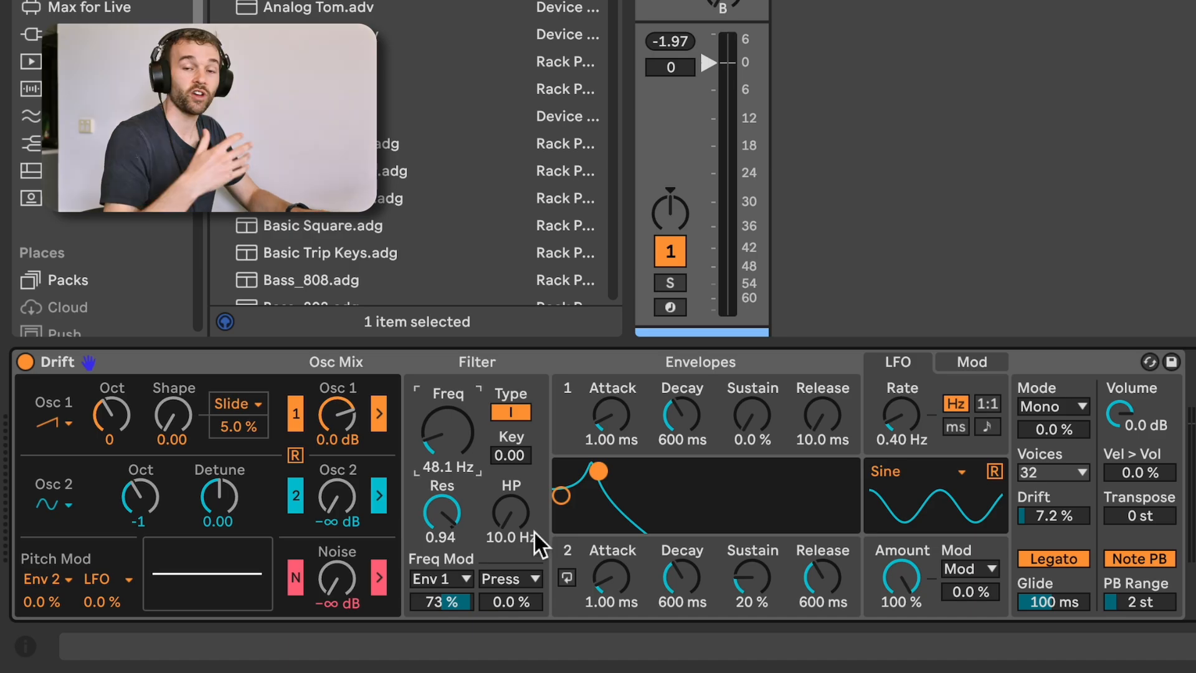
pyautogui.moveTo(448, 433); pyautogui.dragTo(453, 441)
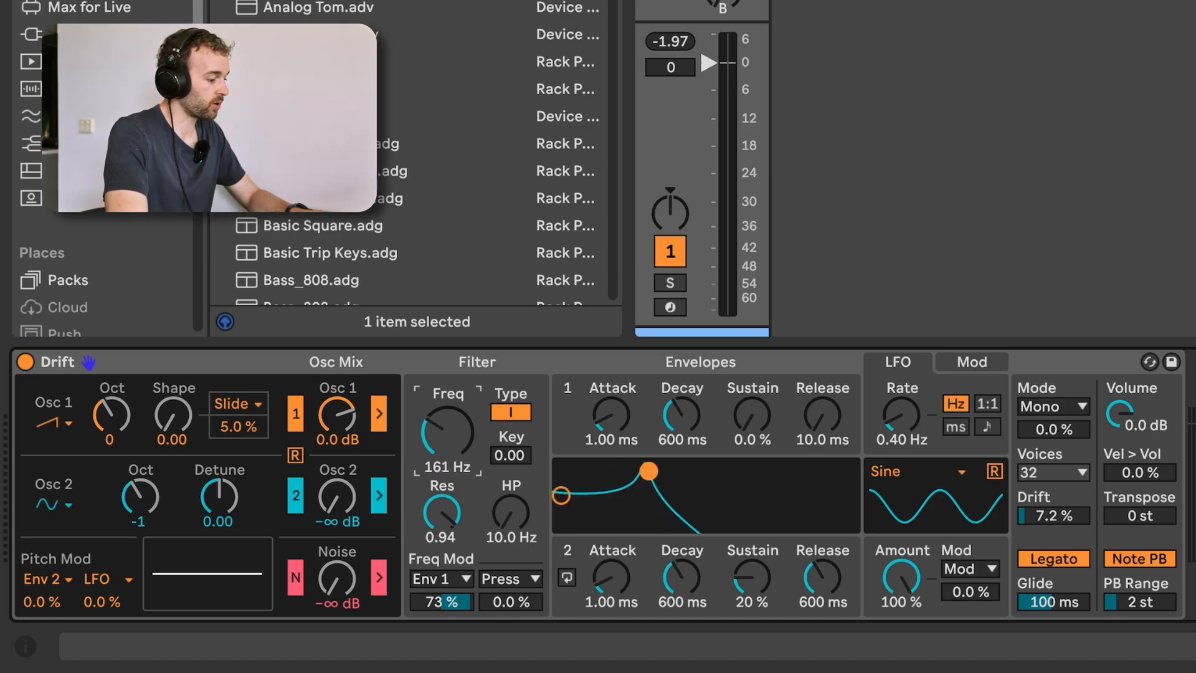
pyautogui.click(525, 574)
pyautogui.click(529, 495)
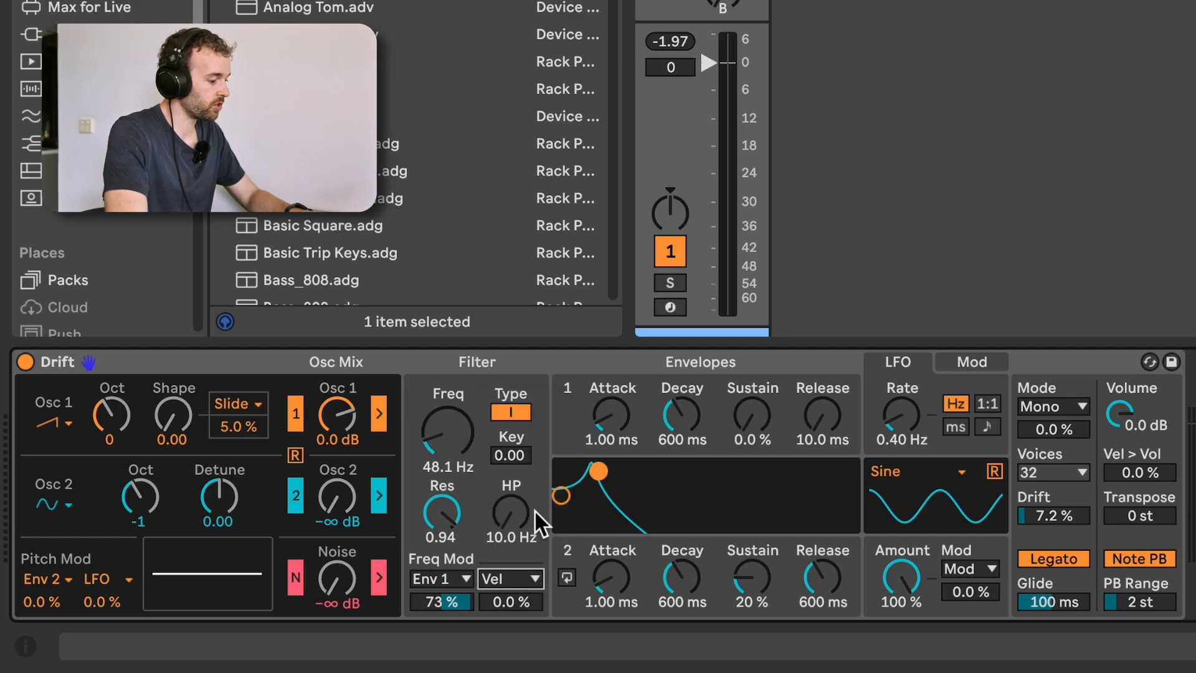
pyautogui.click(514, 603)
pyautogui.moveTo(514, 603); pyautogui.dragTo(514, 595)
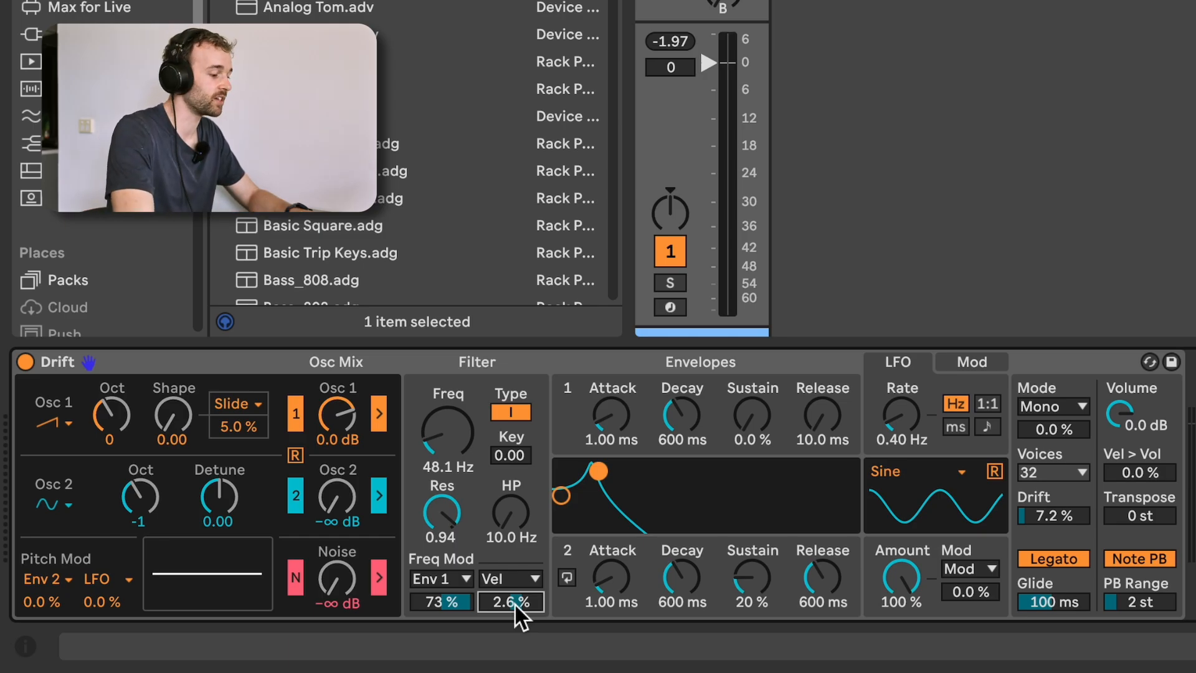
pyautogui.moveTo(517, 601); pyautogui.dragTo(517, 556)
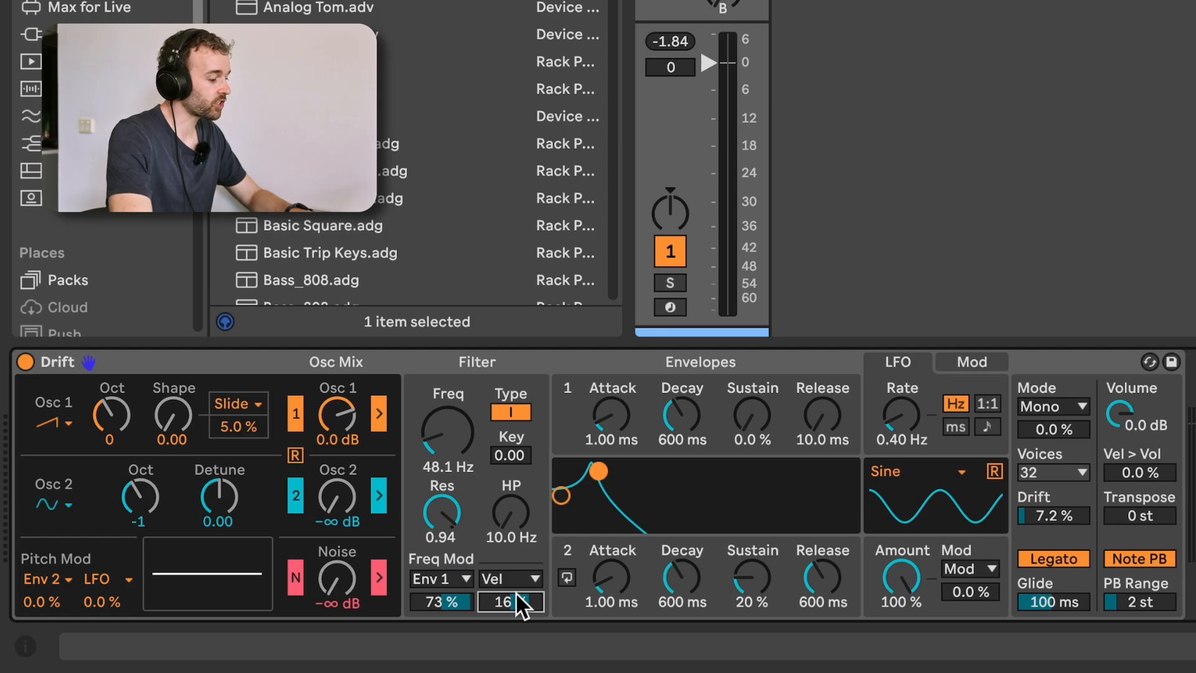
# Shorten envelope 1's decay to 486 ms.
pyautogui.click(439, 598)
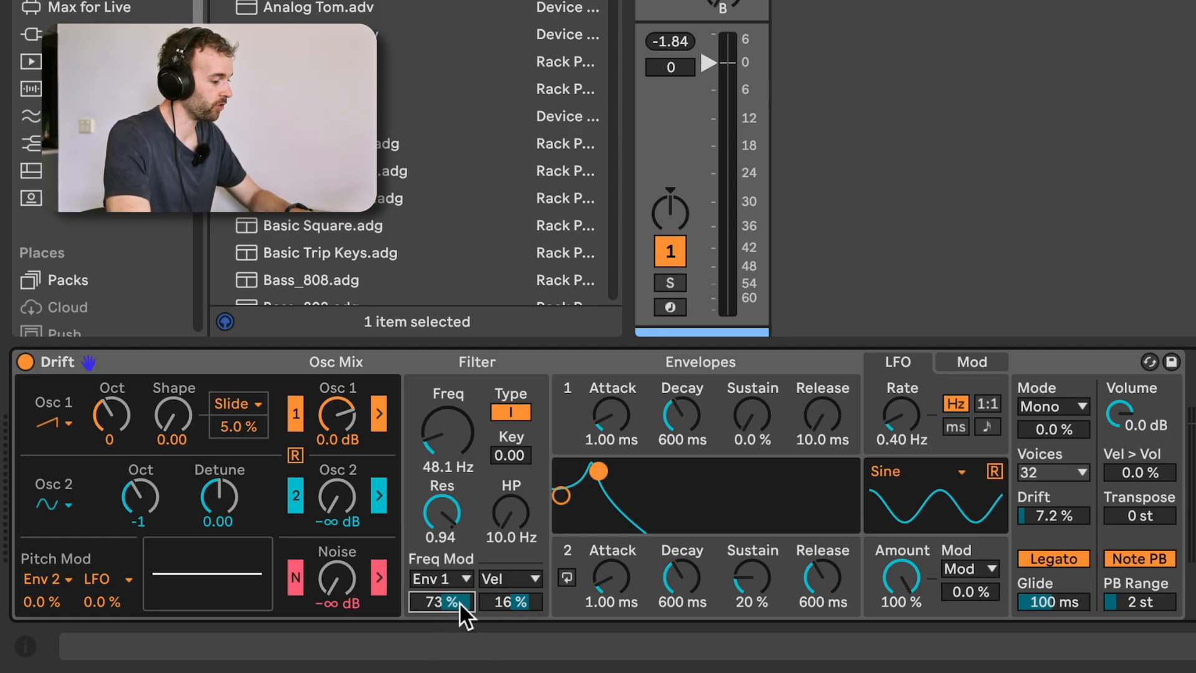
pyautogui.moveTo(678, 421)
pyautogui.mouseDown()
pyautogui.moveTo(677, 474)
pyautogui.moveTo(678, 421)
pyautogui.mouseUp()
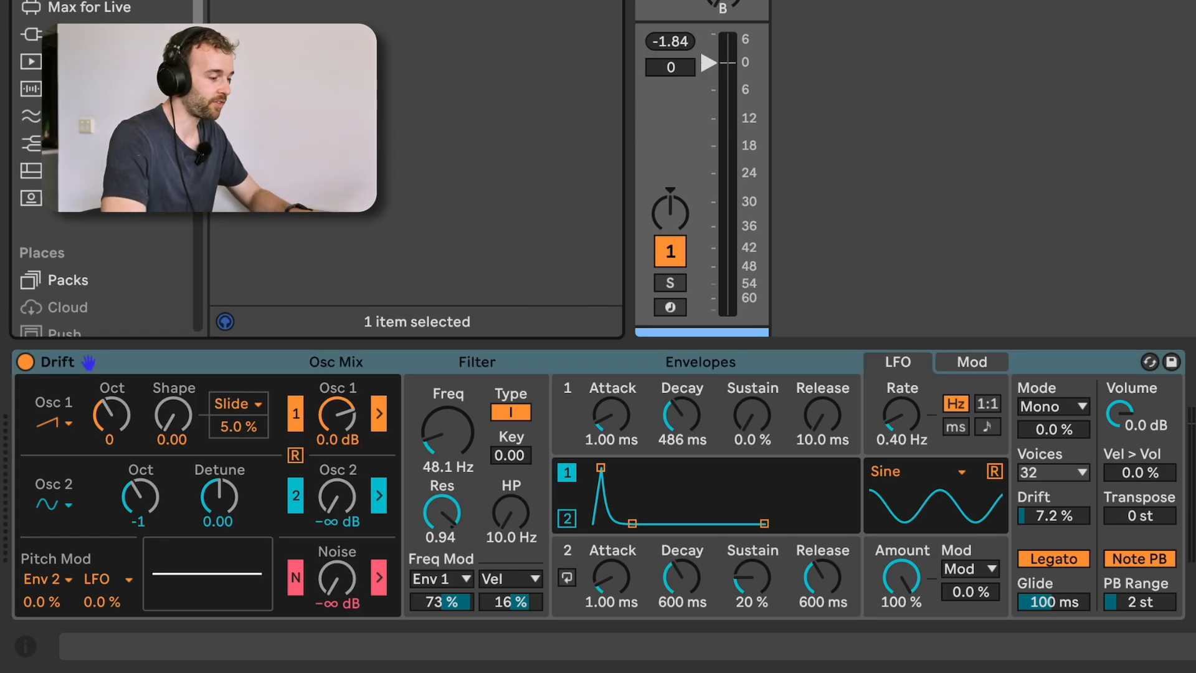
# Insert an Expression Control device before Drift and map its Velocity source to envelope 1's decay.
pyautogui.press('Return')
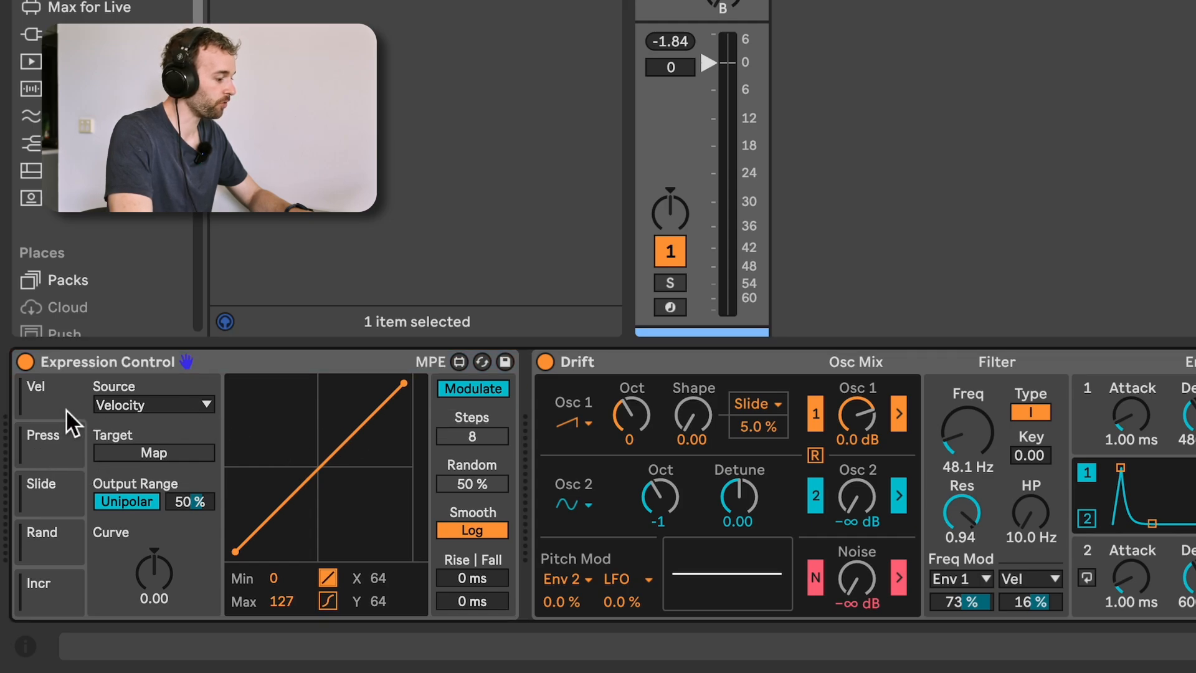
pyautogui.click(158, 458)
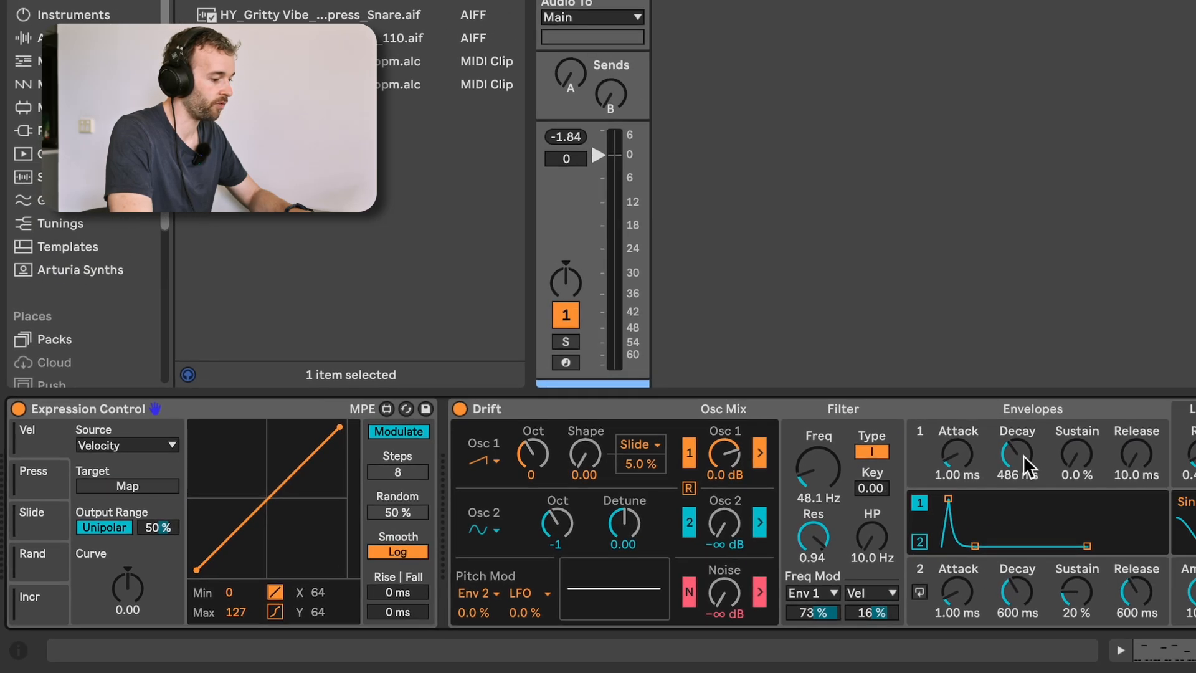
pyautogui.click(1022, 455)
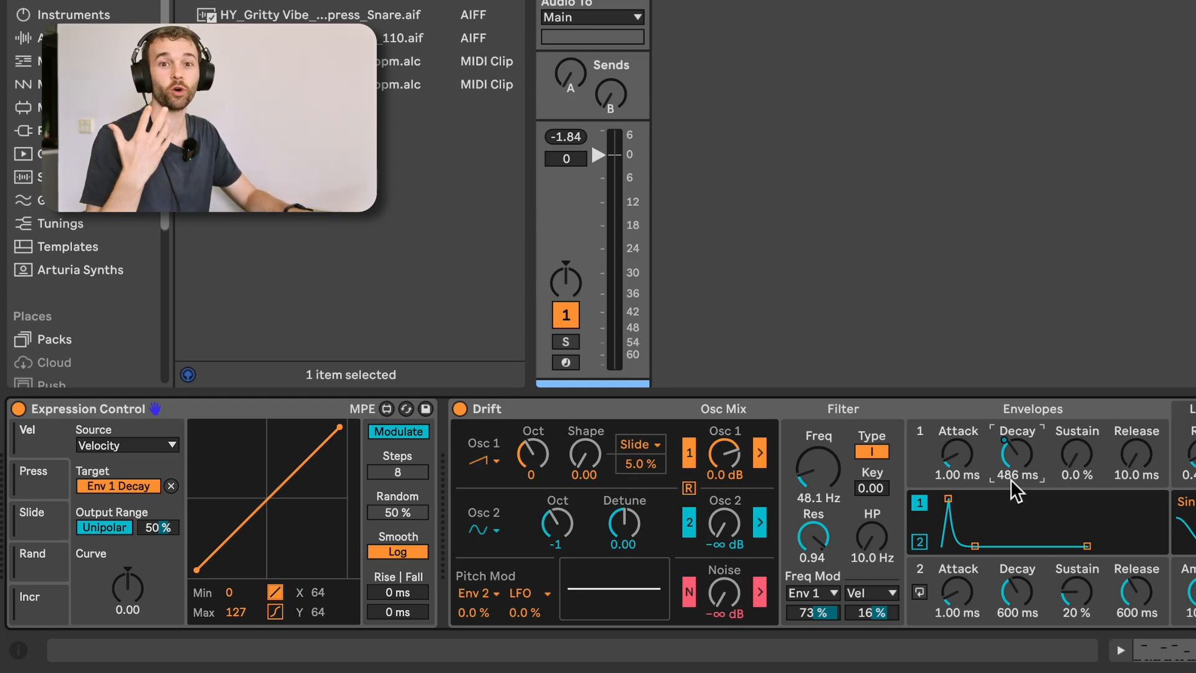
# Play the clip and lower envelope 1's decay to 283 ms while listening.
pyautogui.press('space')
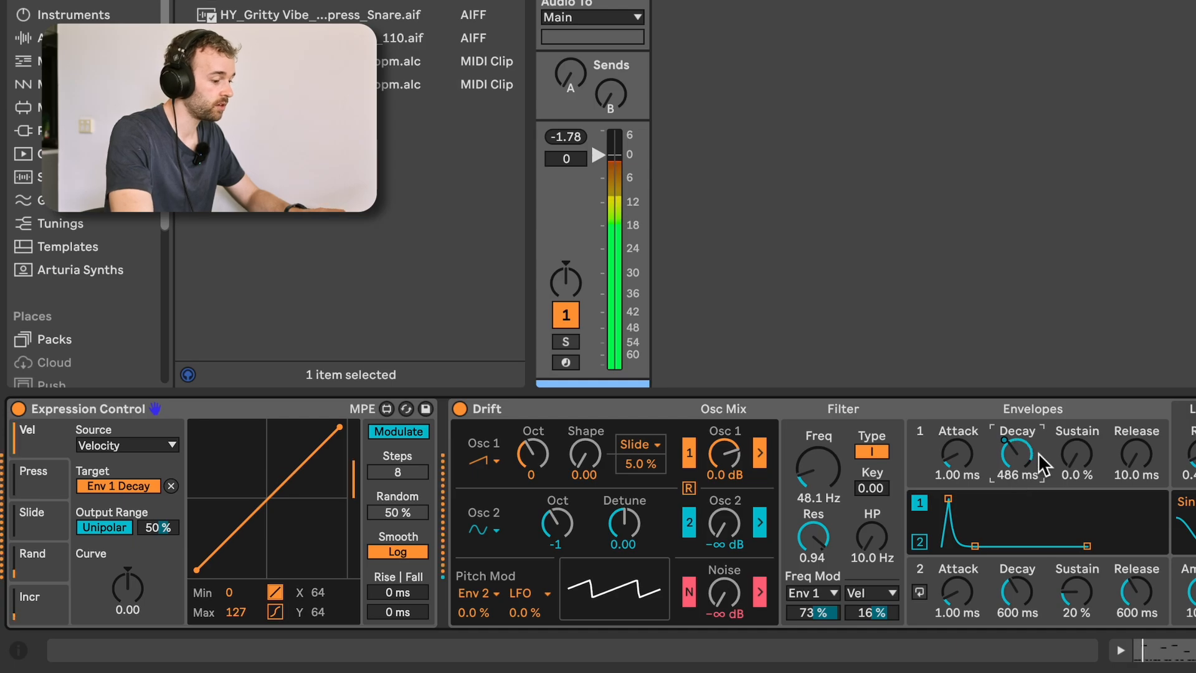
pyautogui.moveTo(1017, 446); pyautogui.dragTo(1017, 465)
pyautogui.press('space')
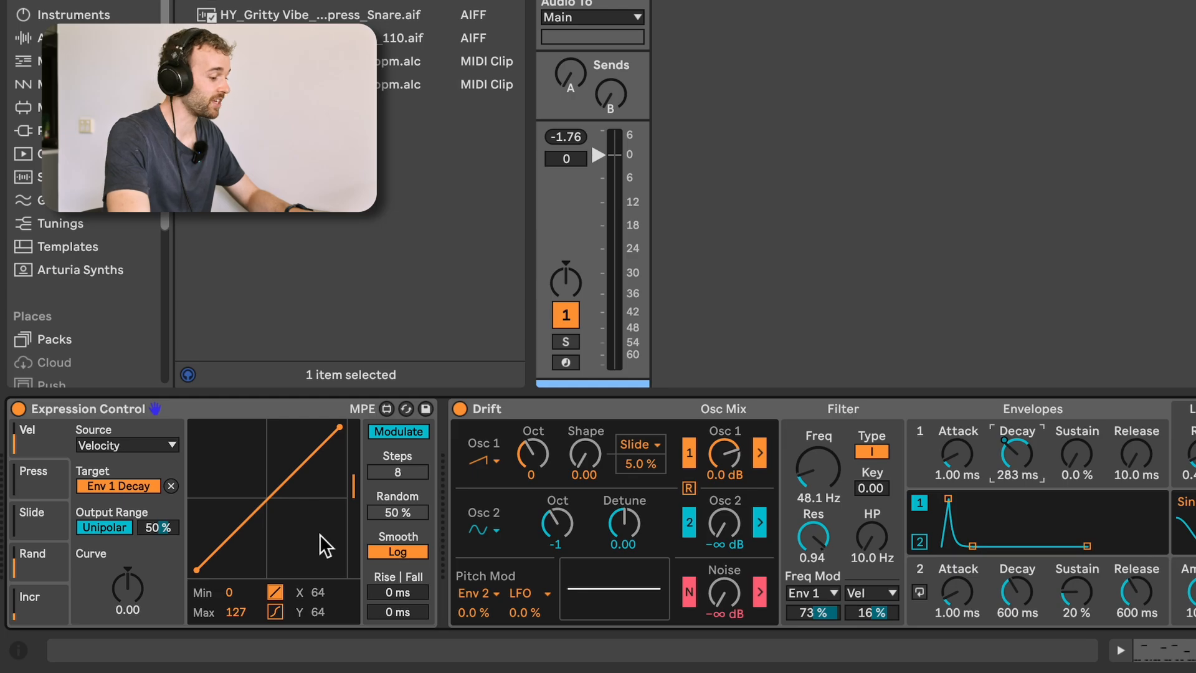
# Reduce the output range of the velocity mapping to 21% while auditioning the clip.
pyautogui.click(167, 530)
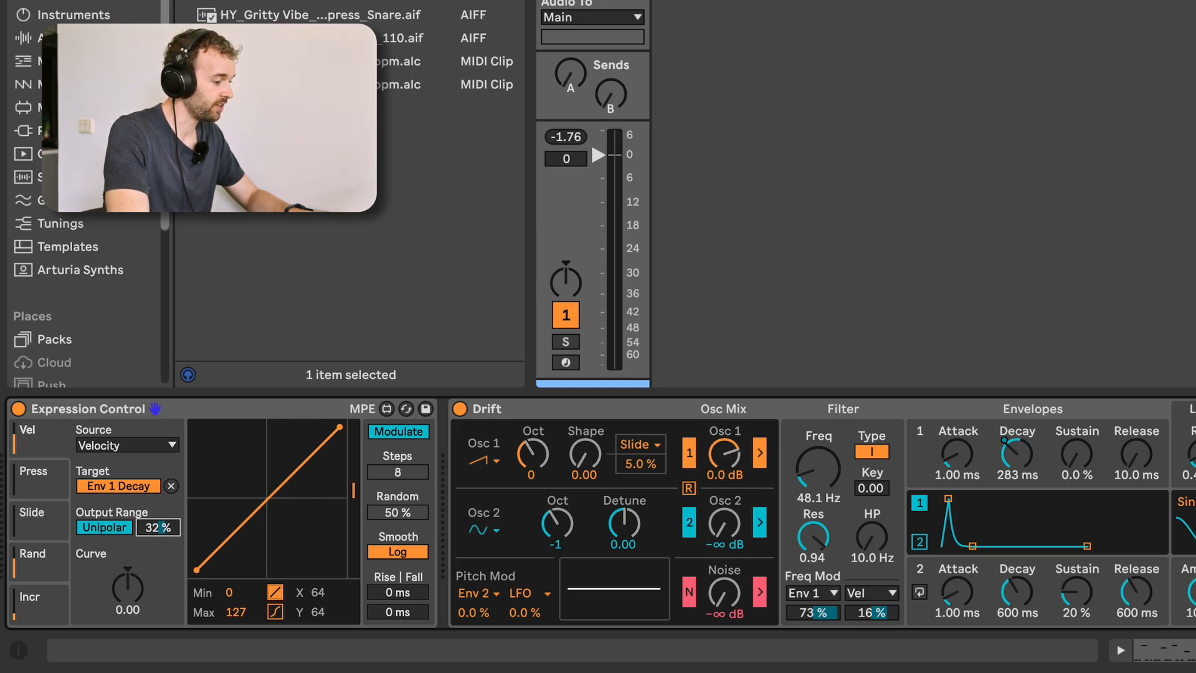
pyautogui.press('space')
pyautogui.moveTo(163, 528); pyautogui.dragTo(164, 530)
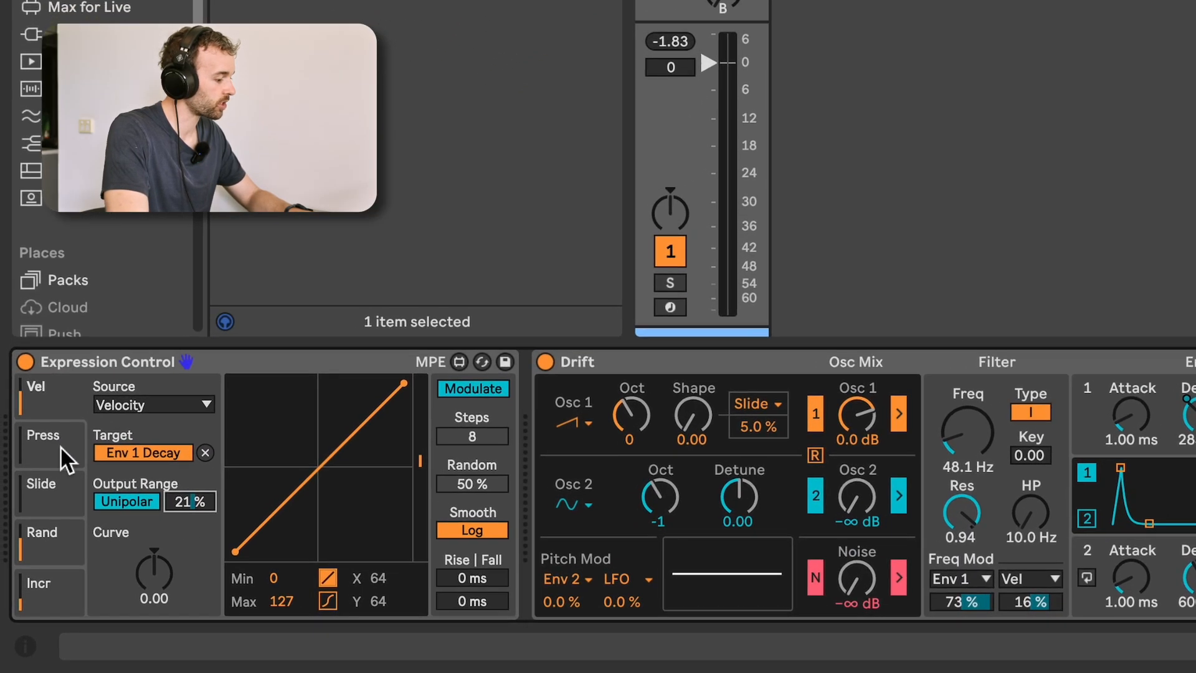
# Set Expression Control's second source to Velocity and map it to the amount of Drift's Env 1 filter frequency modulation.
pyautogui.click(48, 481)
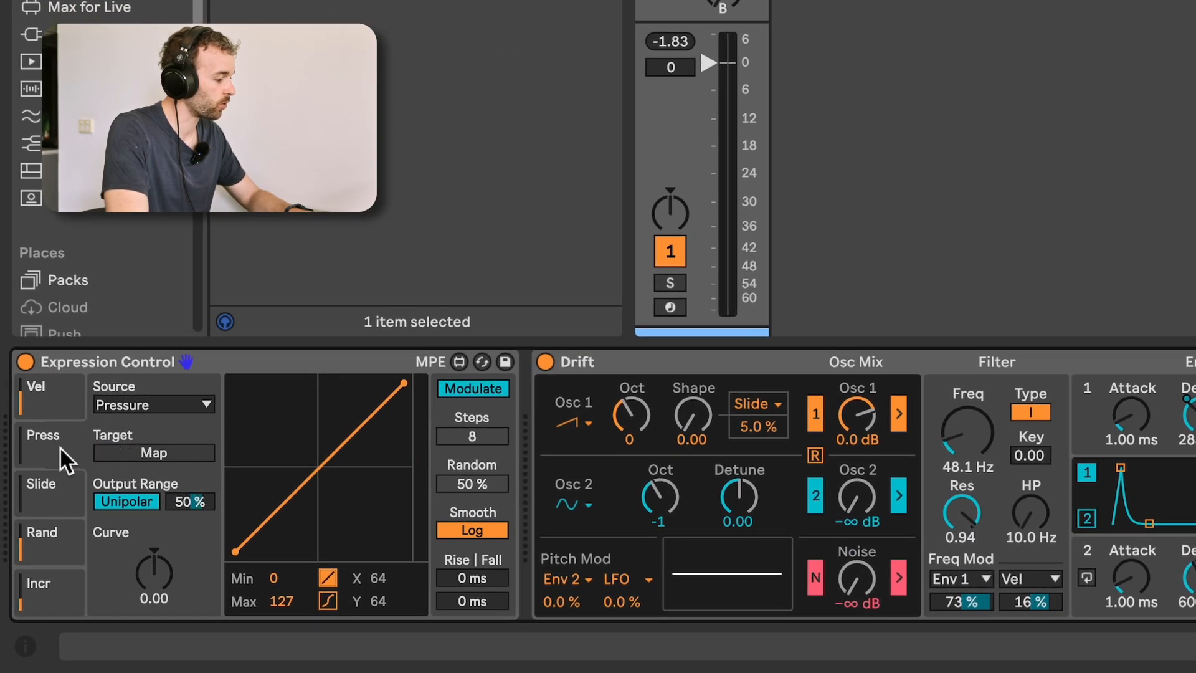
pyautogui.click(132, 405)
pyautogui.click(145, 422)
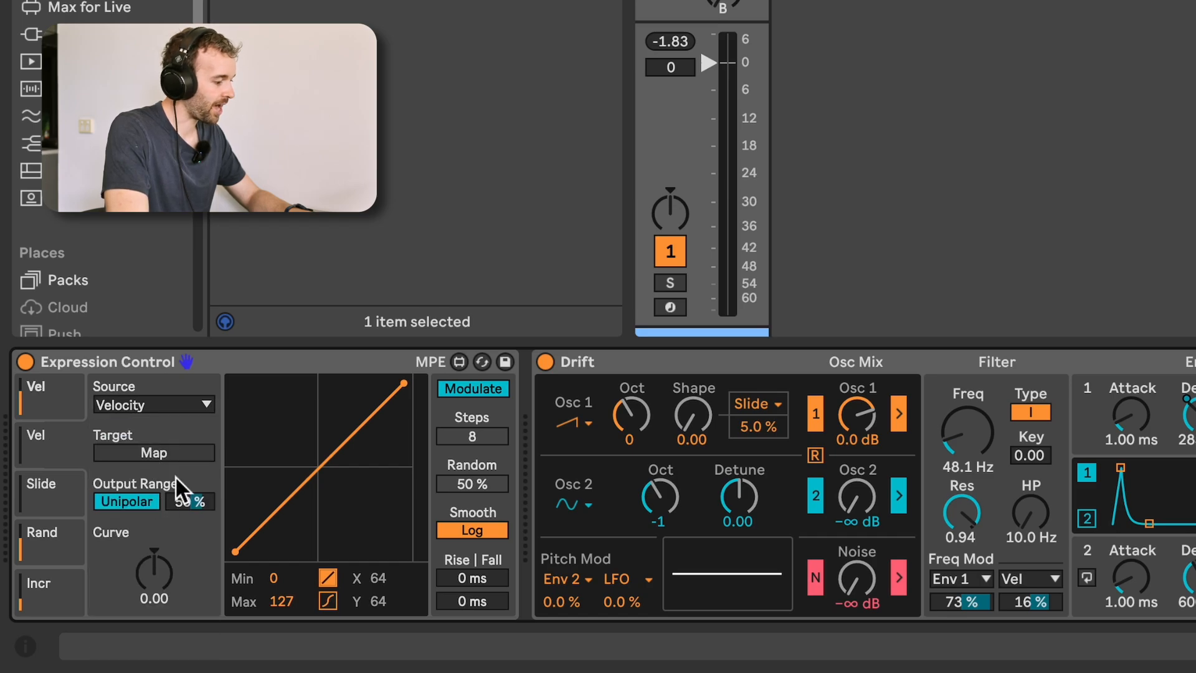
pyautogui.click(184, 458)
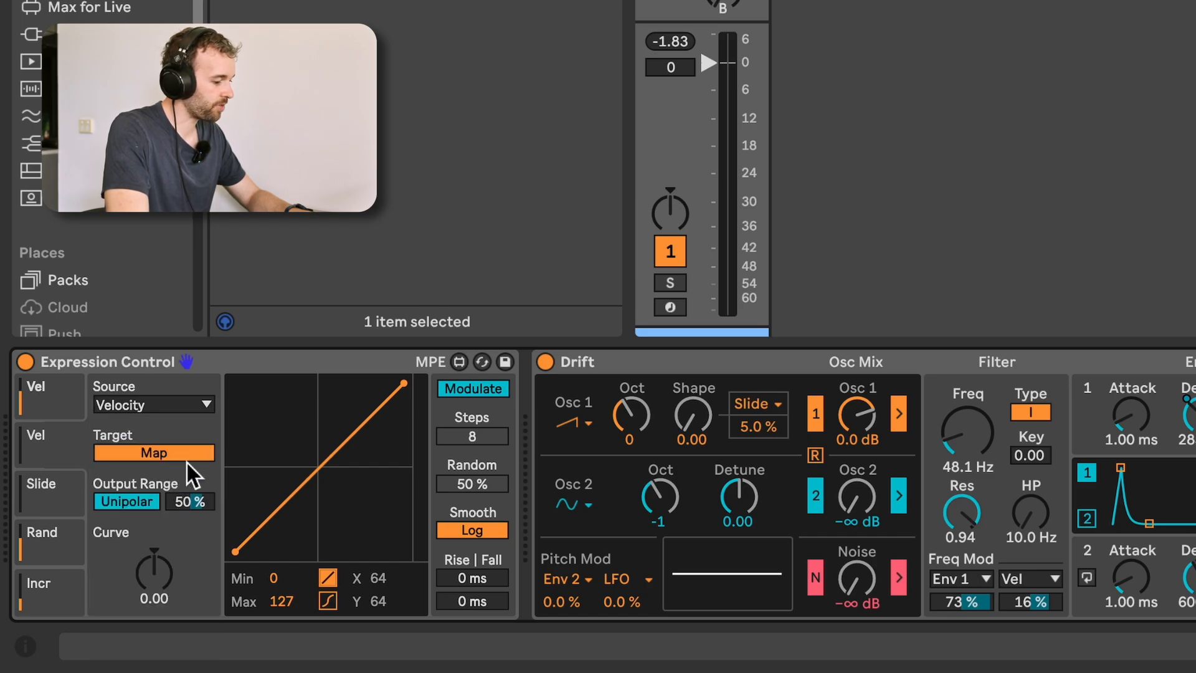
pyautogui.click(977, 602)
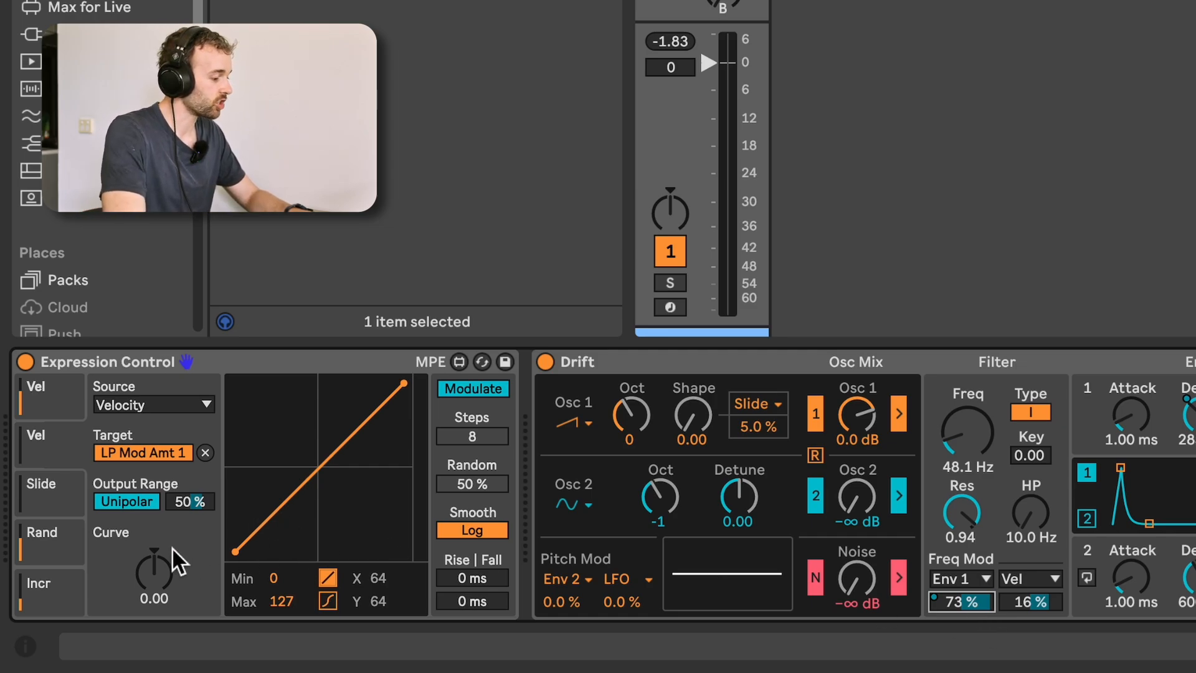
# Set the second velocity mapping's output range to 49% and Drift's Env 1 filter modulation to 9.5% while auditioning the clip.
pyautogui.moveTo(198, 505); pyautogui.dragTo(365, 575)
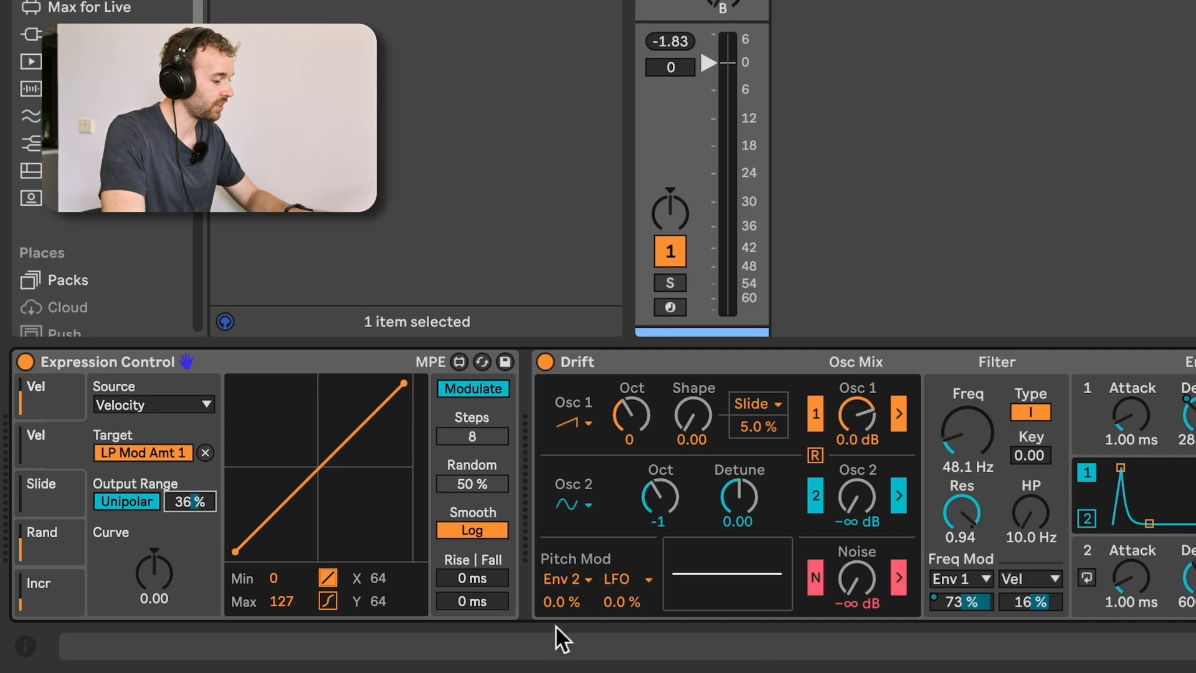
pyautogui.moveTo(970, 610); pyautogui.dragTo(970, 617)
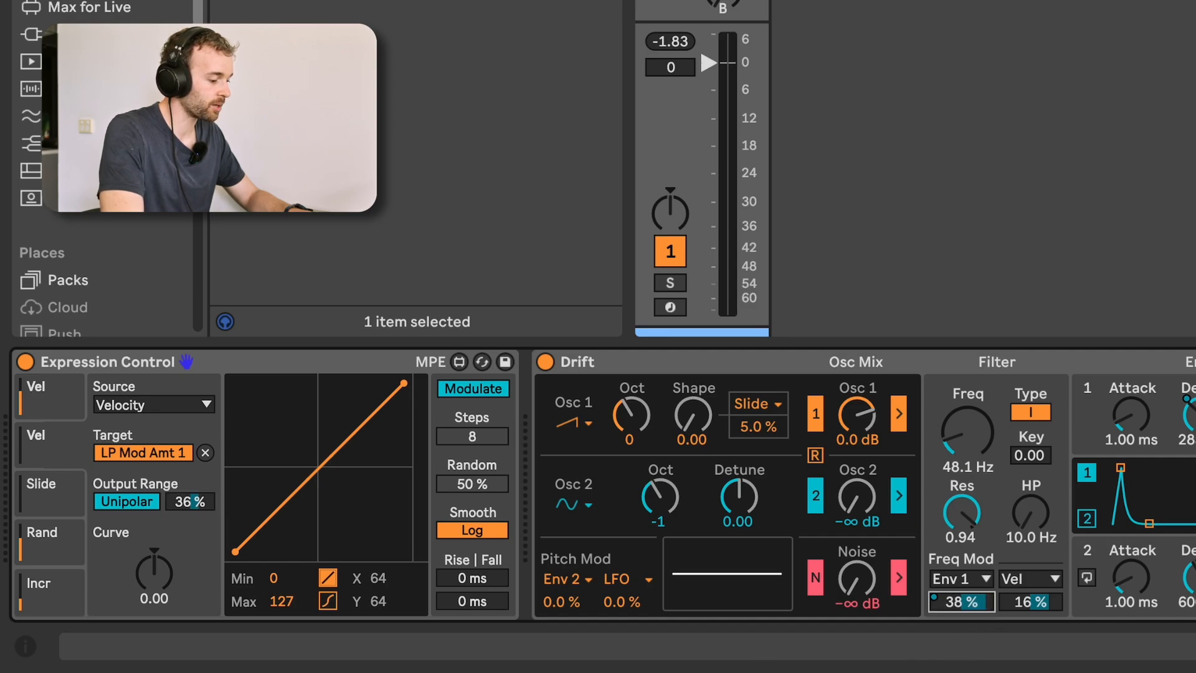
pyautogui.moveTo(970, 617); pyautogui.dragTo(970, 623)
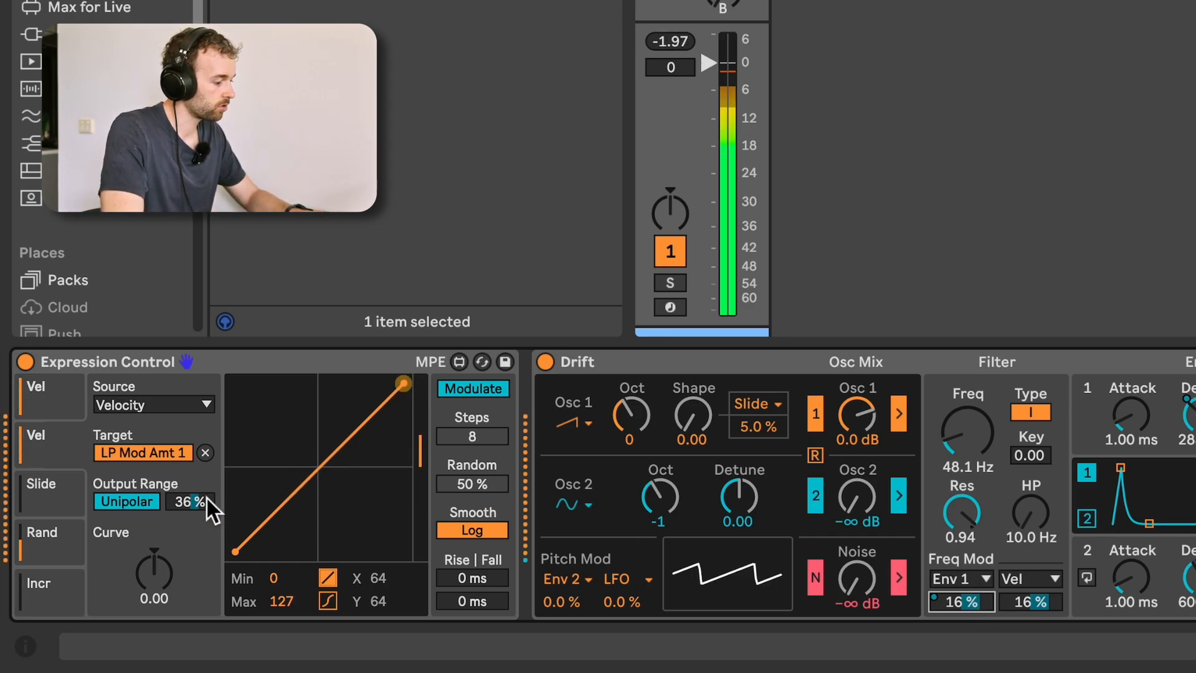
pyautogui.moveTo(207, 499); pyautogui.dragTo(206, 481)
pyautogui.moveTo(984, 601); pyautogui.dragTo(985, 617)
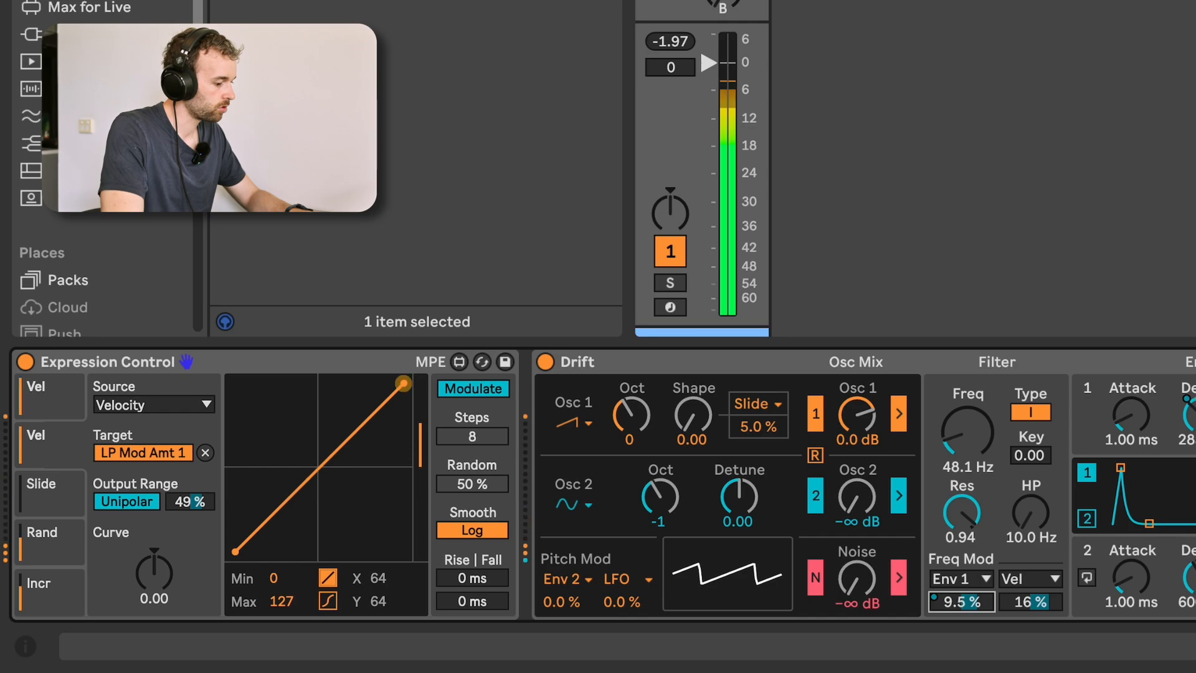
# Set the filter frequency to 40.8 Hz, and both the Env 1 filter modulation and the second velocity mapping's output range to 30%.
pyautogui.moveTo(973, 477)
pyautogui.mouseDown()
pyautogui.moveTo(966, 458)
pyautogui.moveTo(973, 481)
pyautogui.mouseUp()
pyautogui.moveTo(964, 602); pyautogui.dragTo(964, 573)
pyautogui.moveTo(966, 427); pyautogui.dragTo(966, 442)
pyautogui.moveTo(190, 501); pyautogui.dragTo(190, 522)
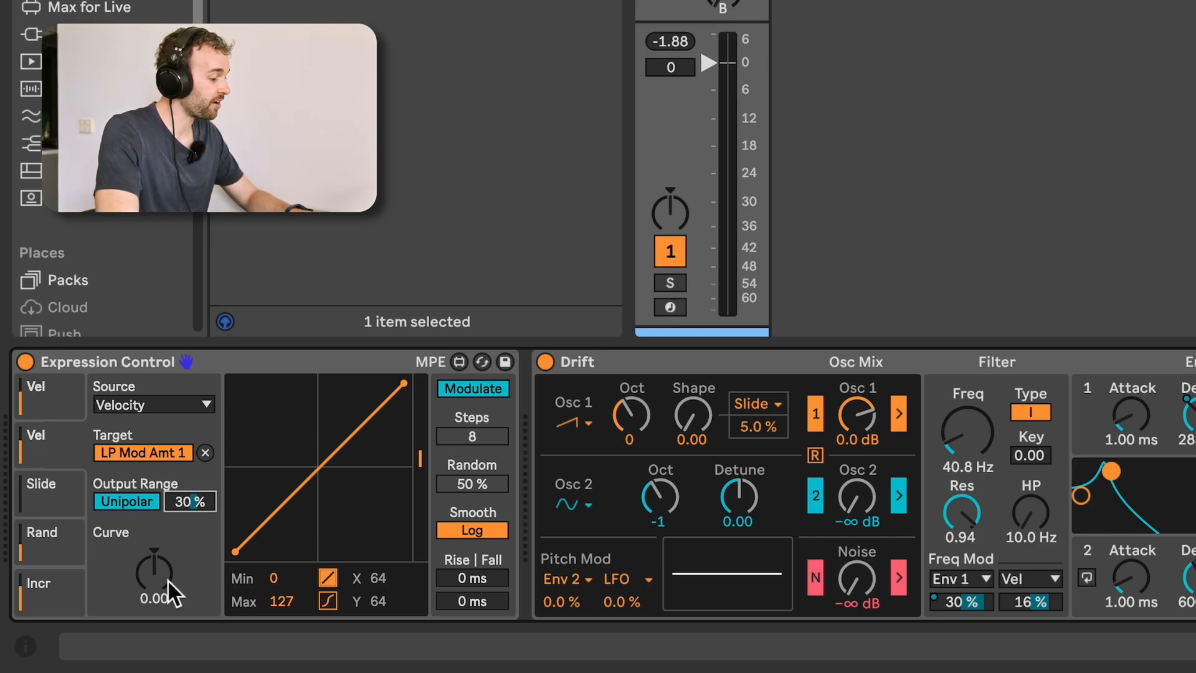
# Bend the velocity curves to 0.64 for the filter modulation mapping and 0.45 for the envelope 1 decay mapping.
pyautogui.moveTo(168, 579); pyautogui.dragTo(168, 517)
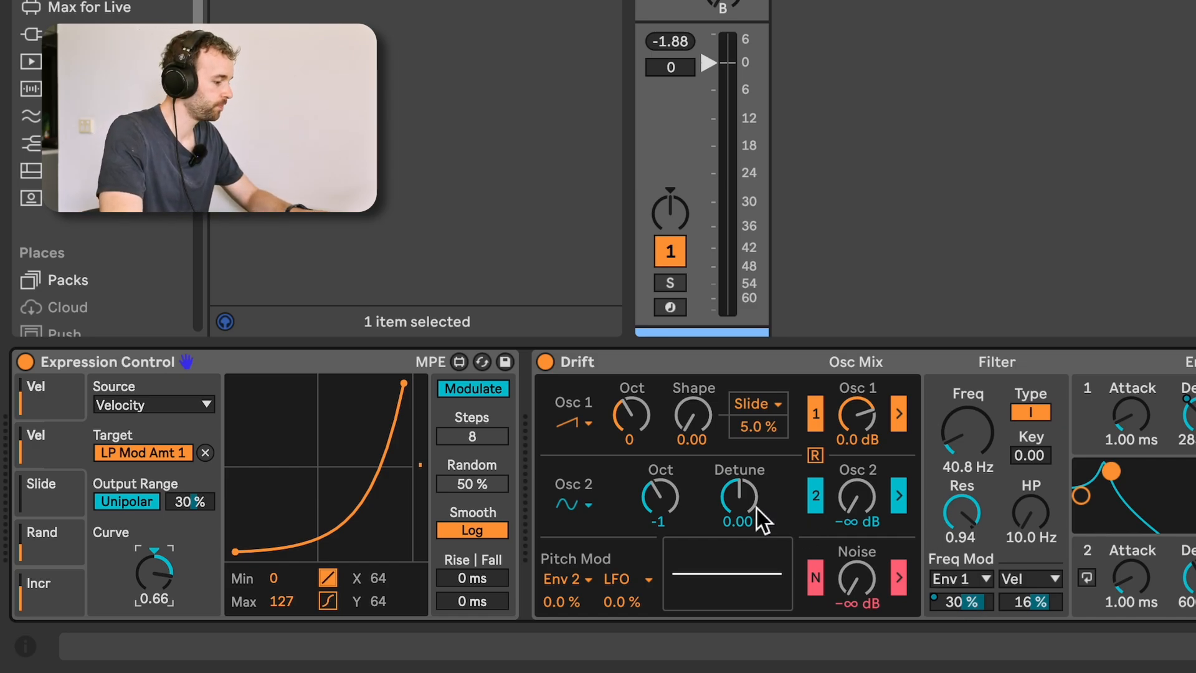
pyautogui.moveTo(154, 575)
pyautogui.mouseDown()
pyautogui.moveTo(154, 585)
pyautogui.moveTo(158, 562)
pyautogui.mouseUp()
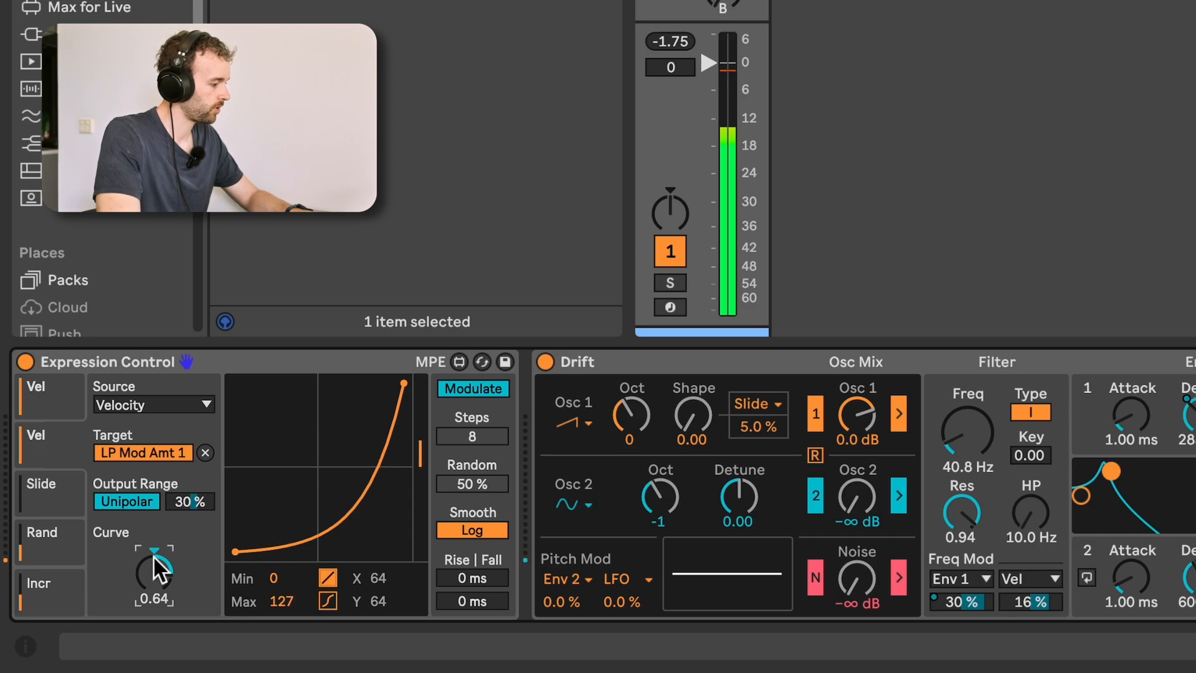
pyautogui.click(61, 402)
pyautogui.moveTo(154, 576); pyautogui.dragTo(150, 586)
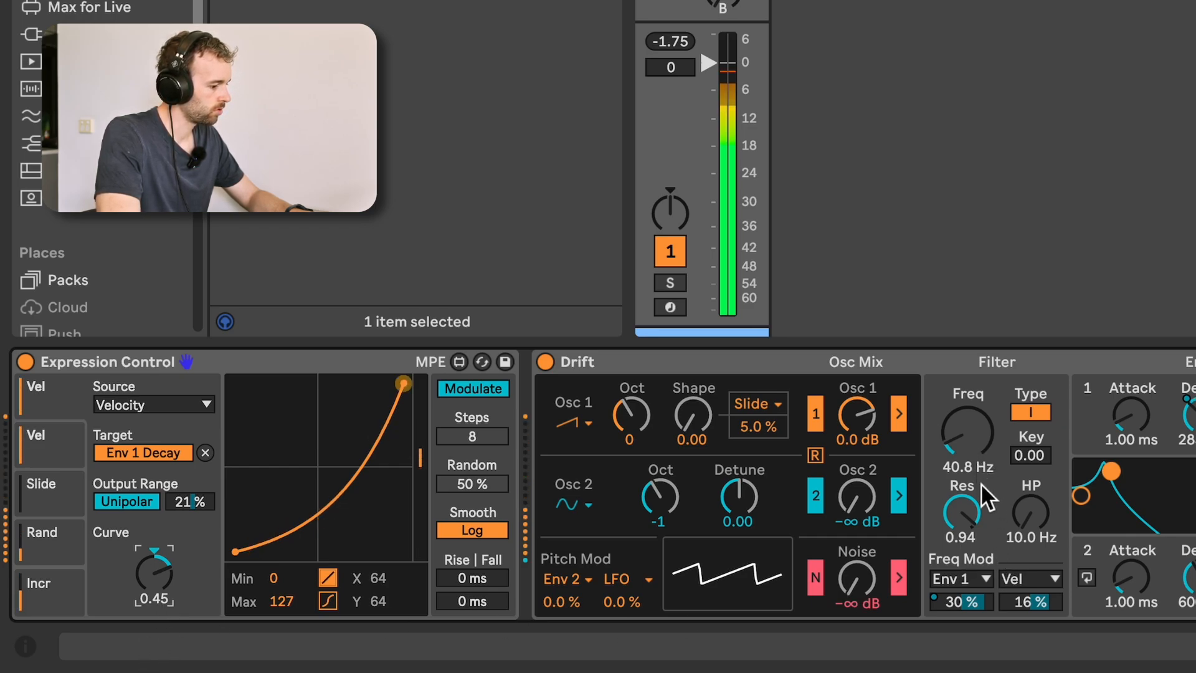
# Compare filter types II and I, ending on type I with the frequency at 34.6 Hz and the resonance at 0.97.
pyautogui.moveTo(1033, 602); pyautogui.dragTo(1034, 623)
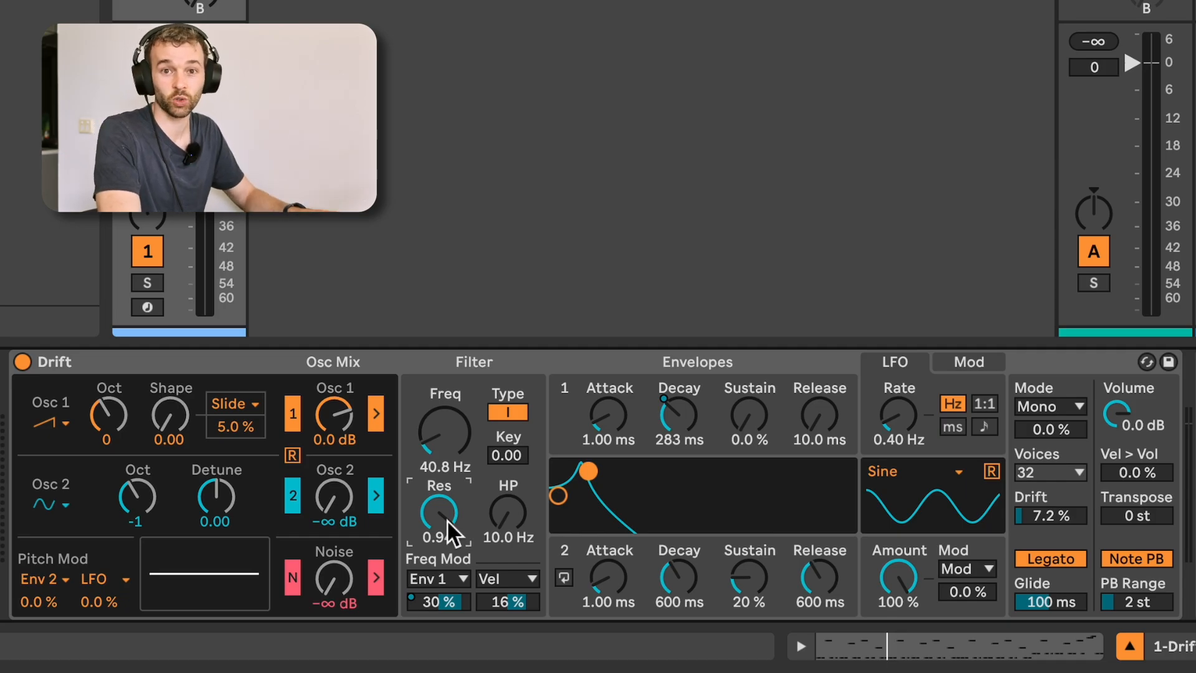
pyautogui.moveTo(446, 520)
pyautogui.mouseDown()
pyautogui.moveTo(447, 566)
pyautogui.moveTo(446, 518)
pyautogui.mouseUp()
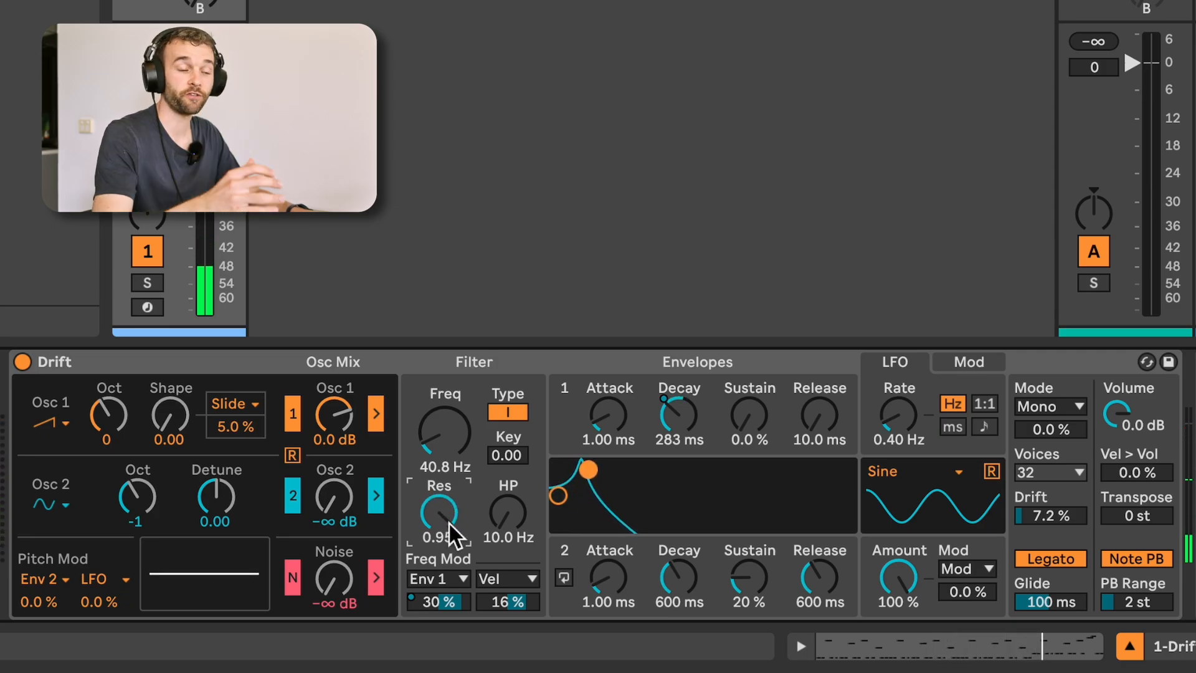
pyautogui.click(515, 414)
pyautogui.moveTo(461, 432); pyautogui.dragTo(462, 440)
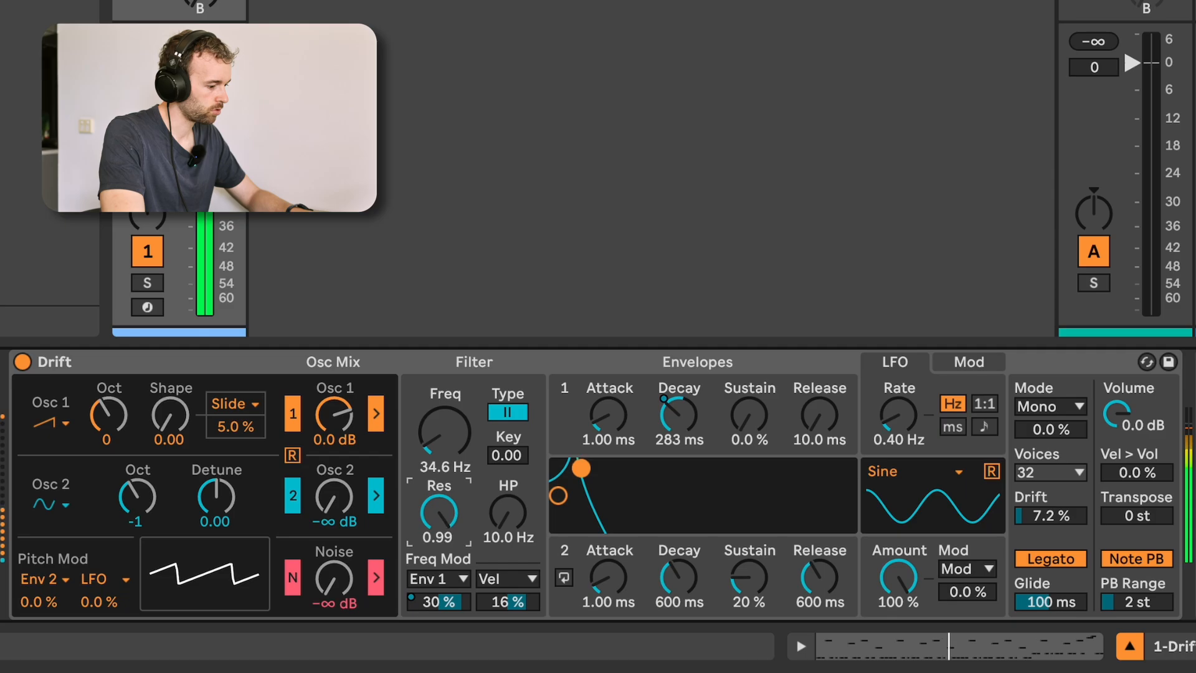
pyautogui.click(512, 412)
pyautogui.click(515, 410)
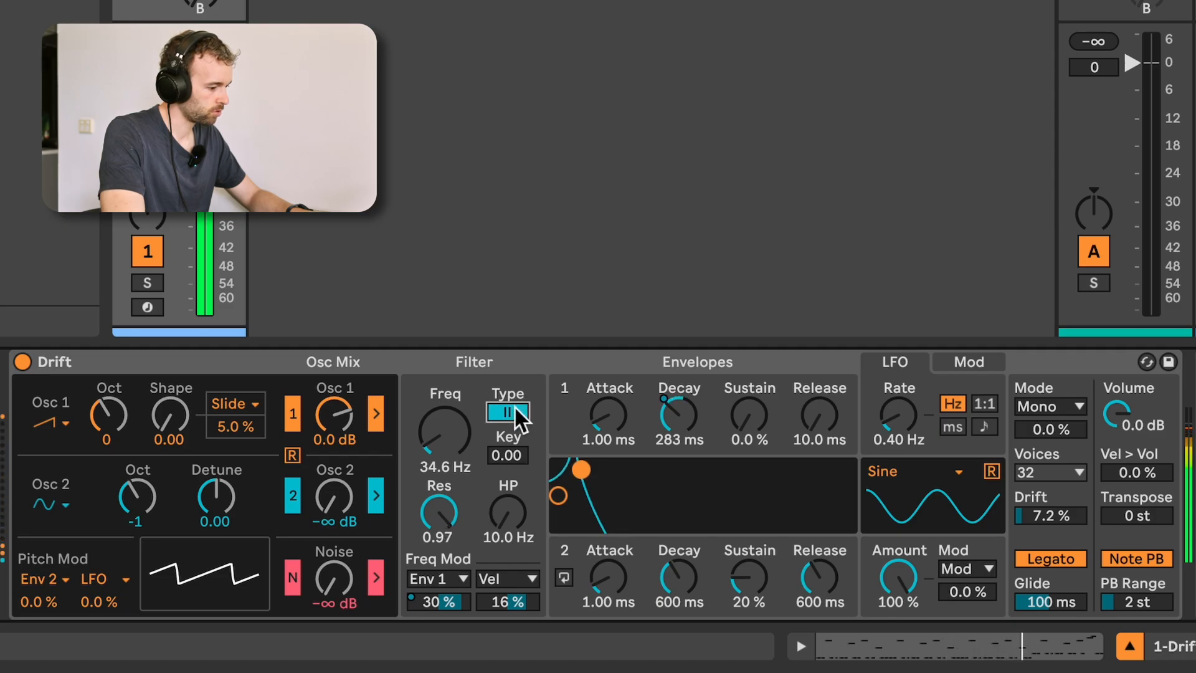
pyautogui.click(515, 413)
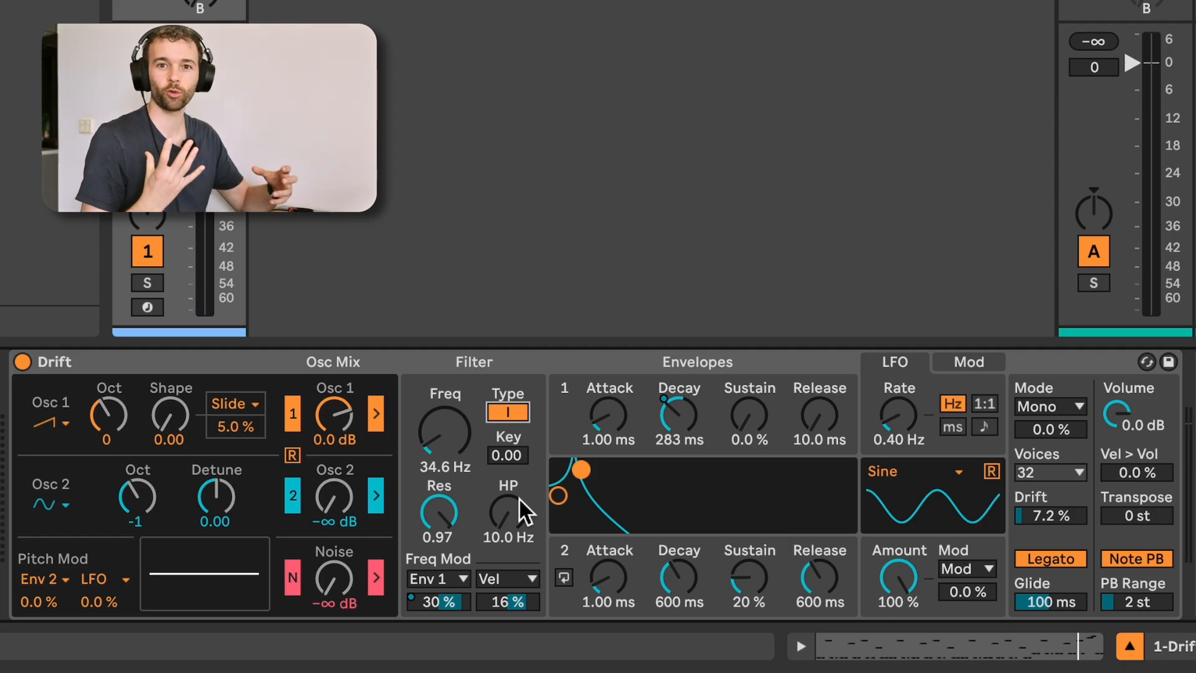
# Play the clip and raise Drift's high-pass filter to 81.6 Hz.
pyautogui.press('space')
pyautogui.moveTo(514, 514)
pyautogui.mouseDown()
pyautogui.moveTo(514, 482)
pyautogui.moveTo(513, 518)
pyautogui.mouseUp()
pyautogui.moveTo(506, 512); pyautogui.dragTo(505, 518)
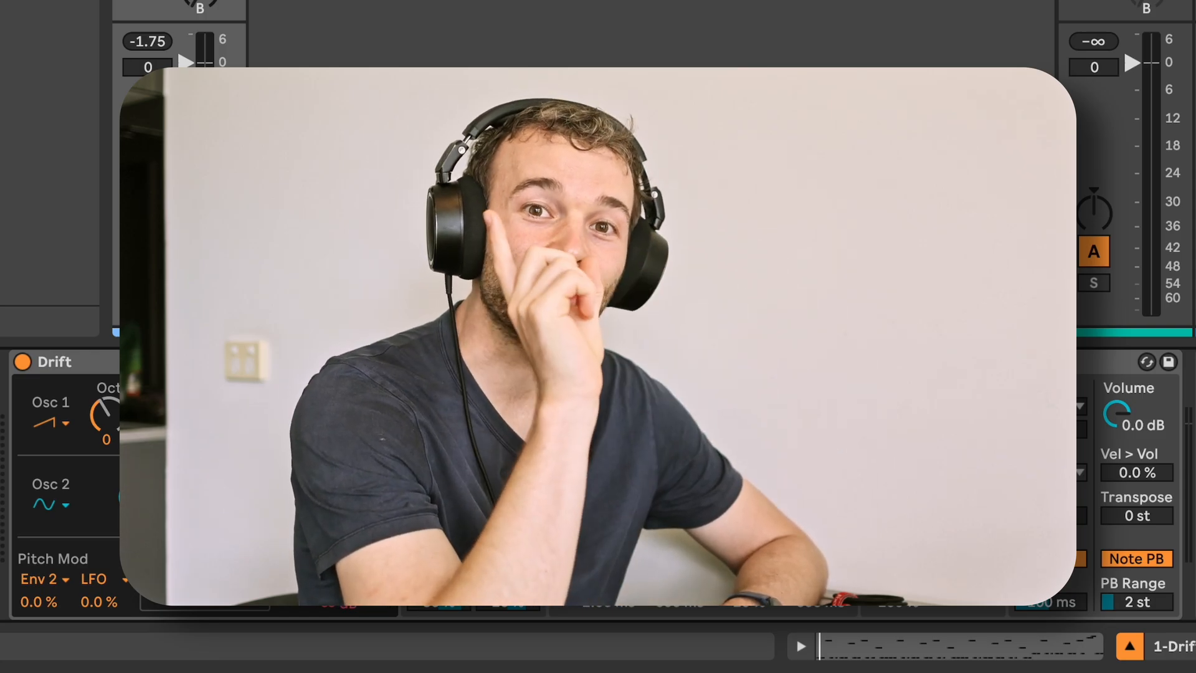
# Find the Saturator effect in the browser and insert it after Drift.
pyautogui.press('super+f')
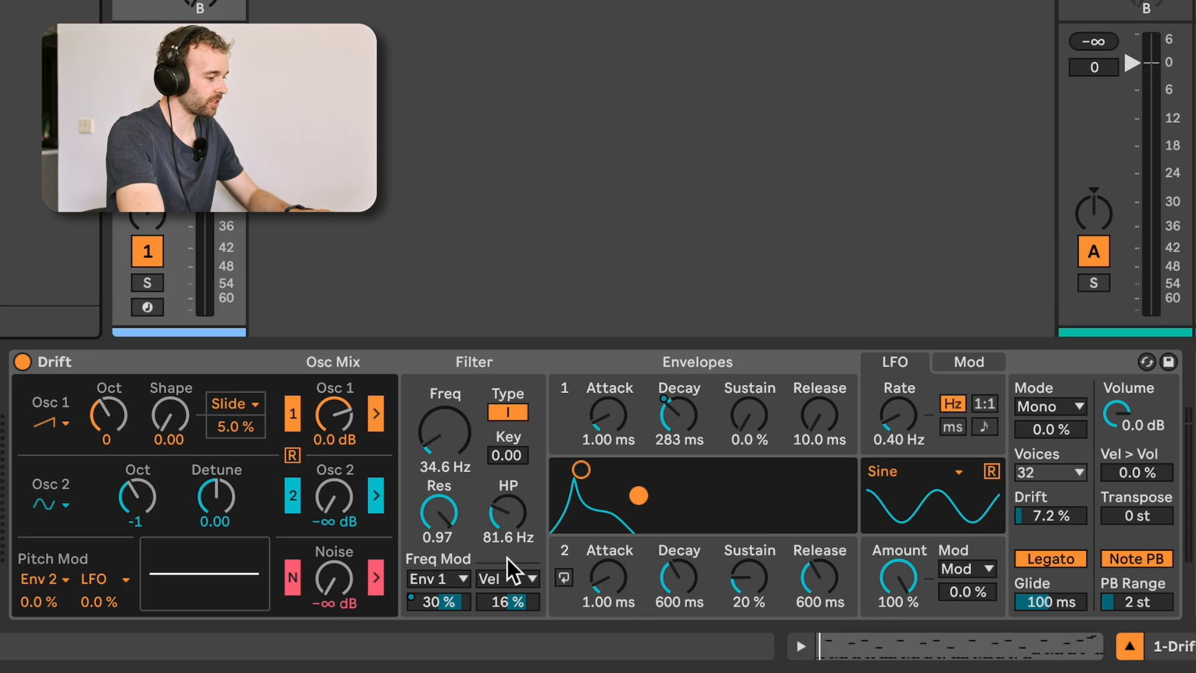
pyautogui.press('Return')
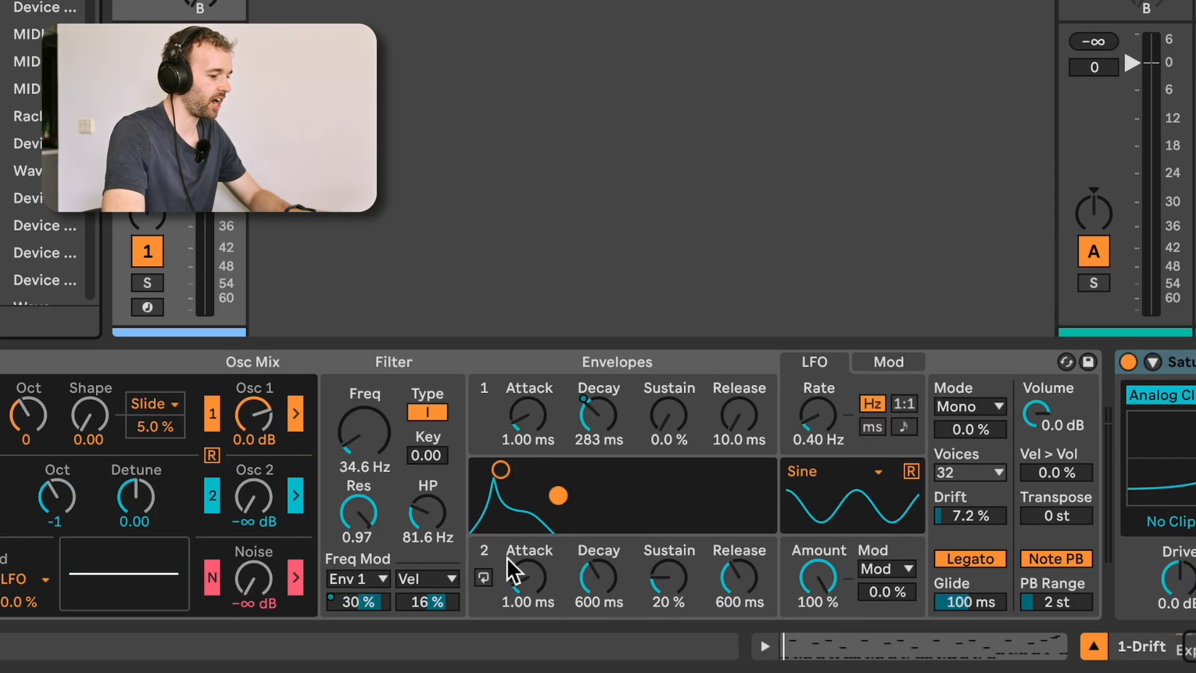
pyautogui.hscroll(3, 588, 498)
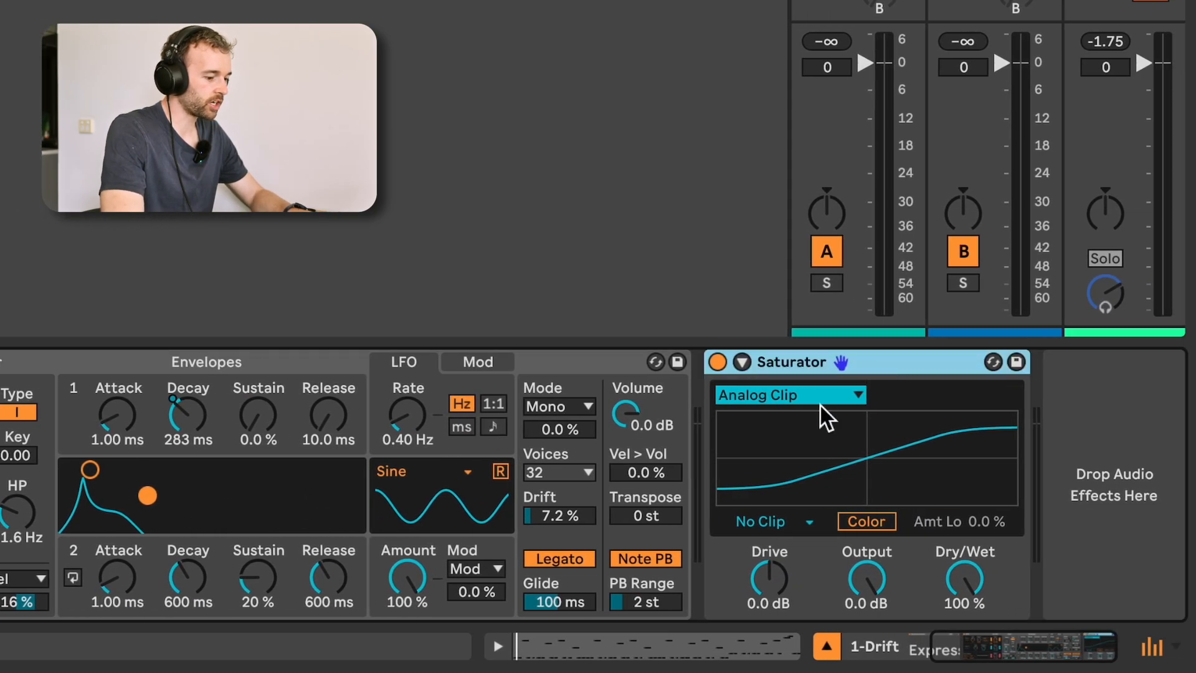
# Set the Saturator to Soft Clip with the Bass Shaper curve and a drive of 12 dB.
pyautogui.click(775, 522)
pyautogui.click(783, 561)
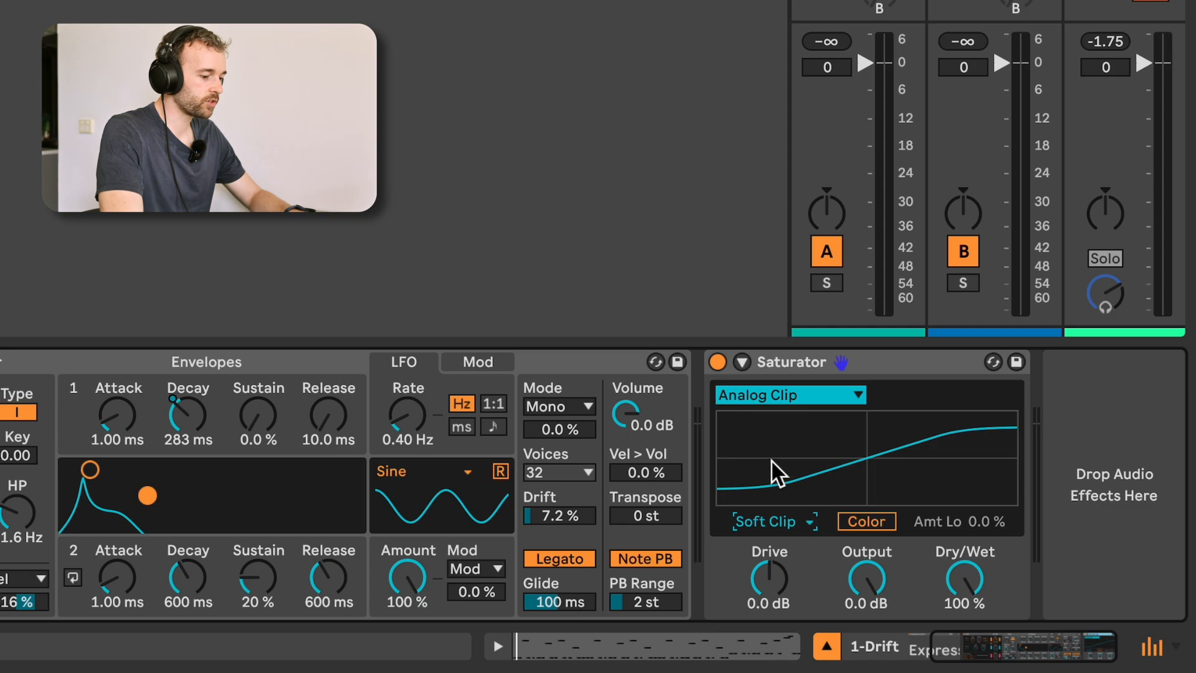
pyautogui.click(825, 395)
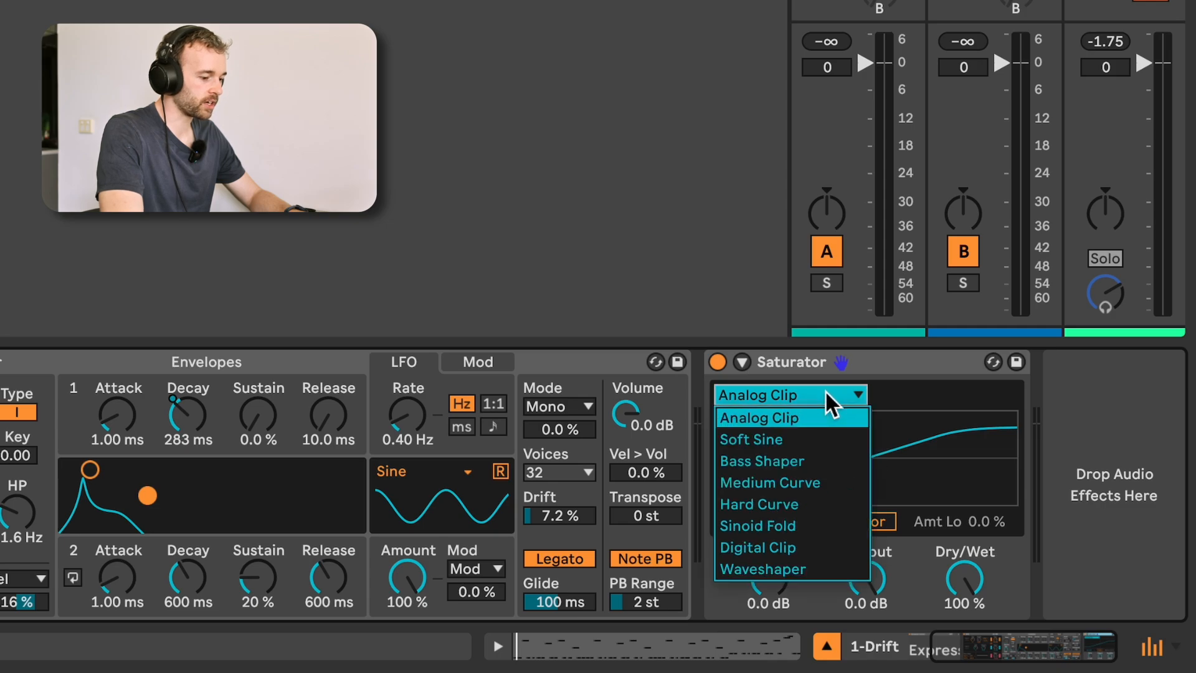
pyautogui.click(827, 460)
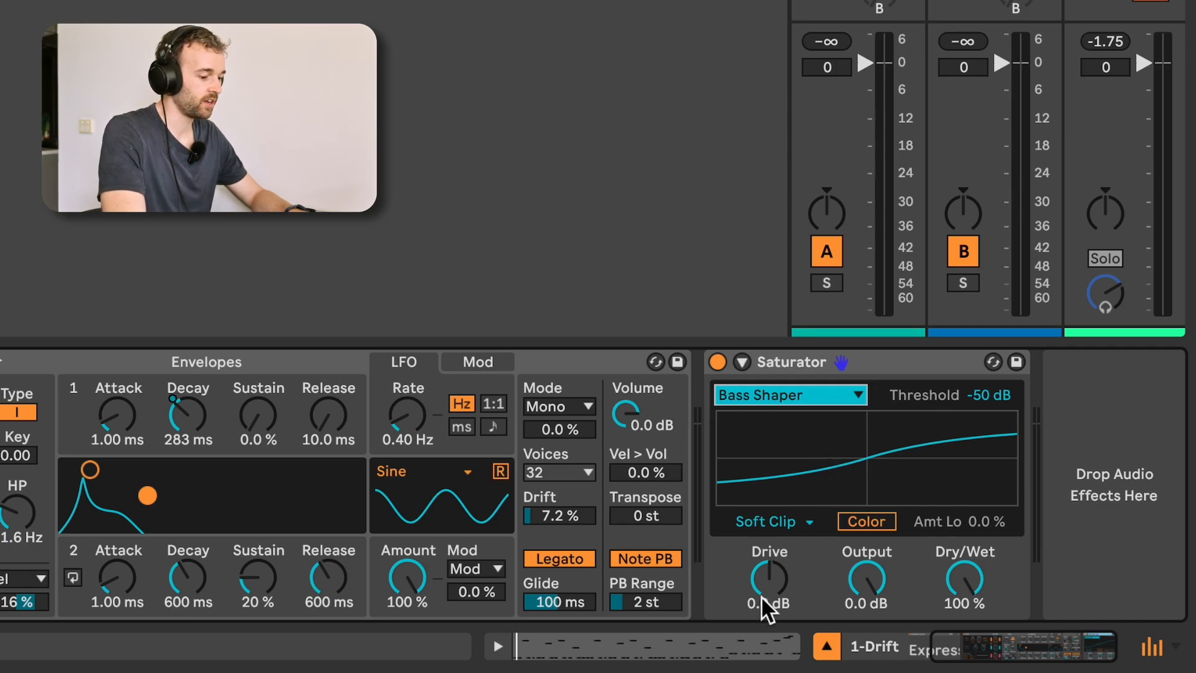
pyautogui.moveTo(769, 588)
pyautogui.mouseDown()
pyautogui.moveTo(771, 548)
pyautogui.moveTo(771, 588)
pyautogui.moveTo(771, 562)
pyautogui.mouseUp()
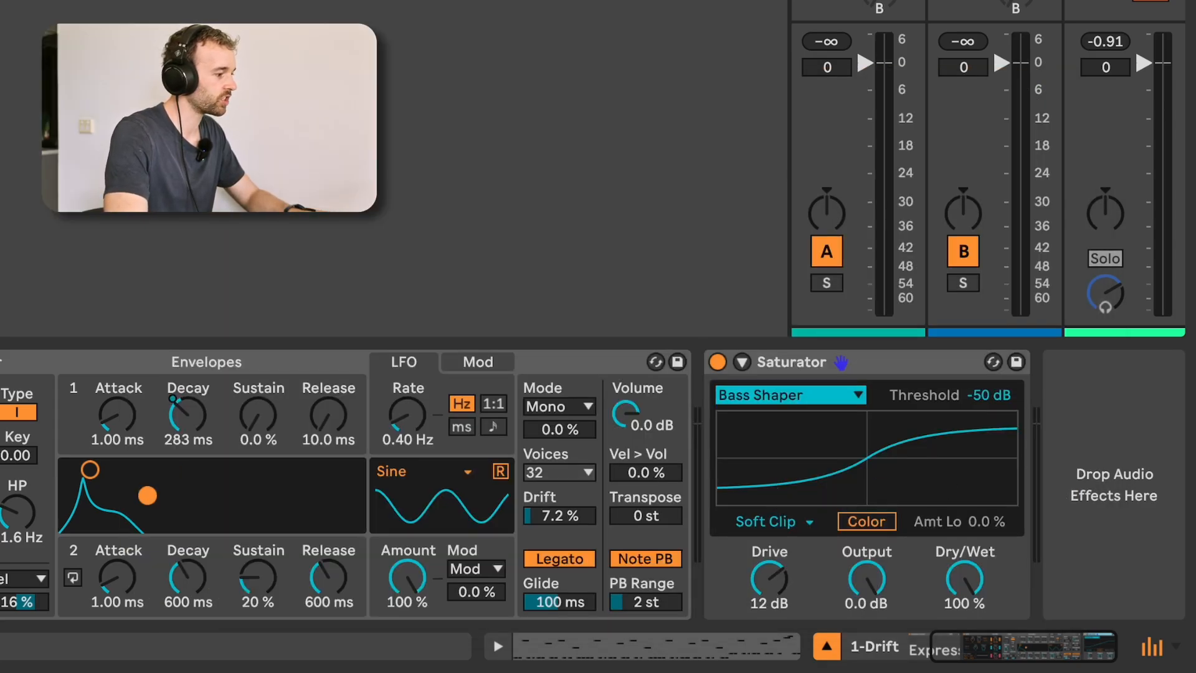
# Insert a Channel EQ between Drift and the Saturator with low -11 dB, high -3.5 dB and mid 6.4 dB at 1.99 kHz.
pyautogui.moveTo(588, 304); pyautogui.dragTo(679, 431)
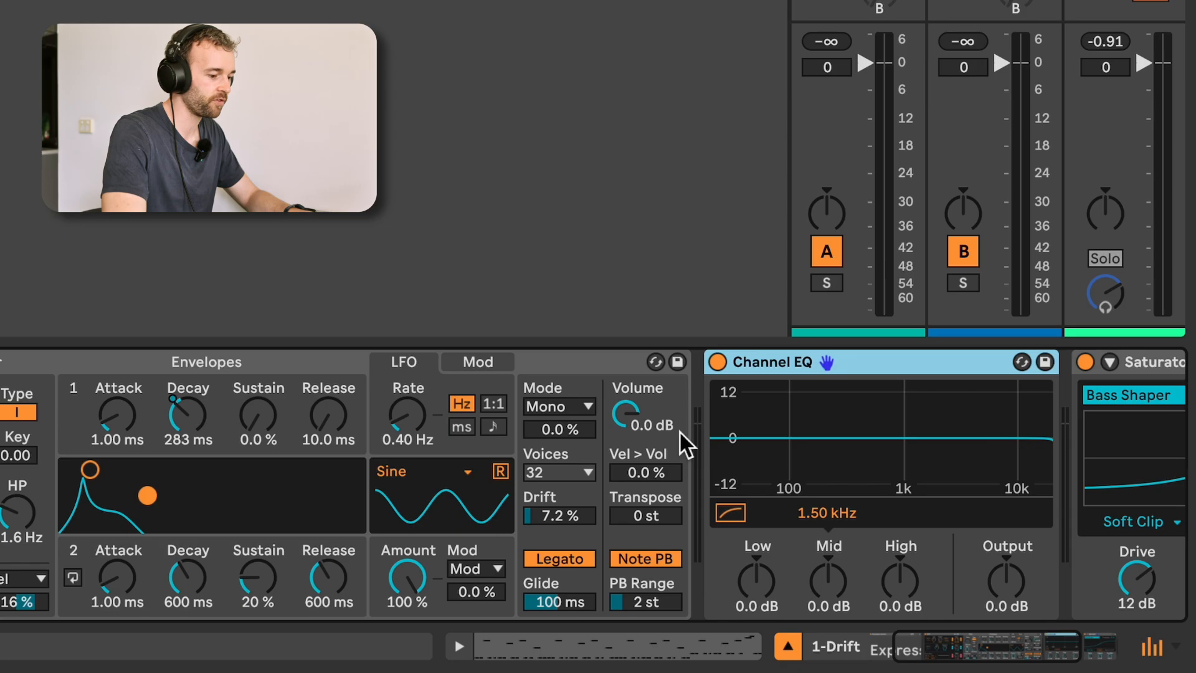
pyautogui.moveTo(391, 573); pyautogui.dragTo(391, 609)
pyautogui.moveTo(533, 579); pyautogui.dragTo(465, 573)
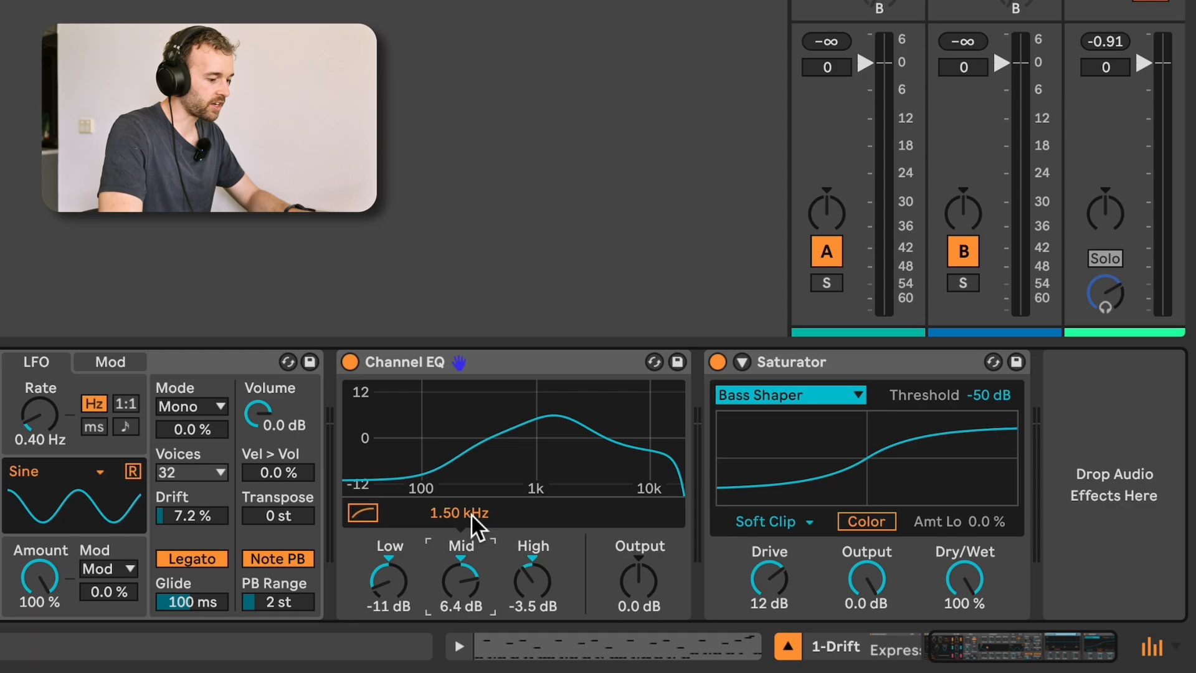
pyautogui.moveTo(460, 513)
pyautogui.mouseDown()
pyautogui.moveTo(460, 528)
pyautogui.moveTo(460, 492)
pyautogui.mouseUp()
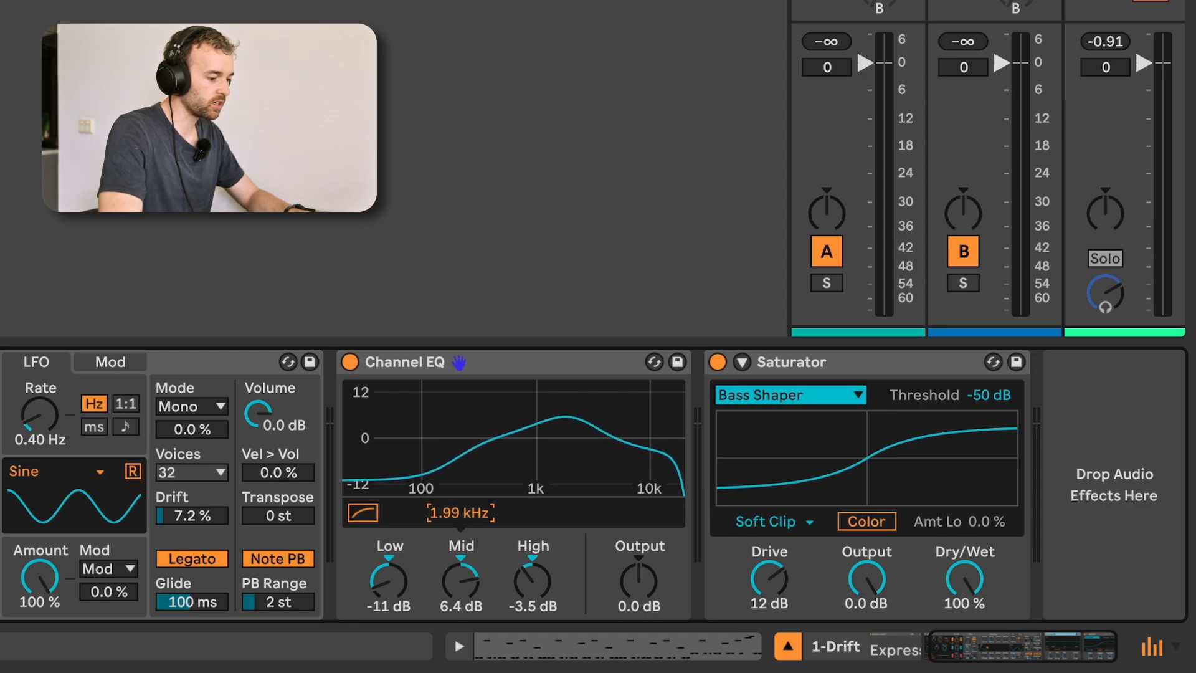
# Play the clip and refine the Channel EQ to low -14 dB, high -4.4 dB and mid 5.2 dB at 2.43 kHz.
pyautogui.press('space')
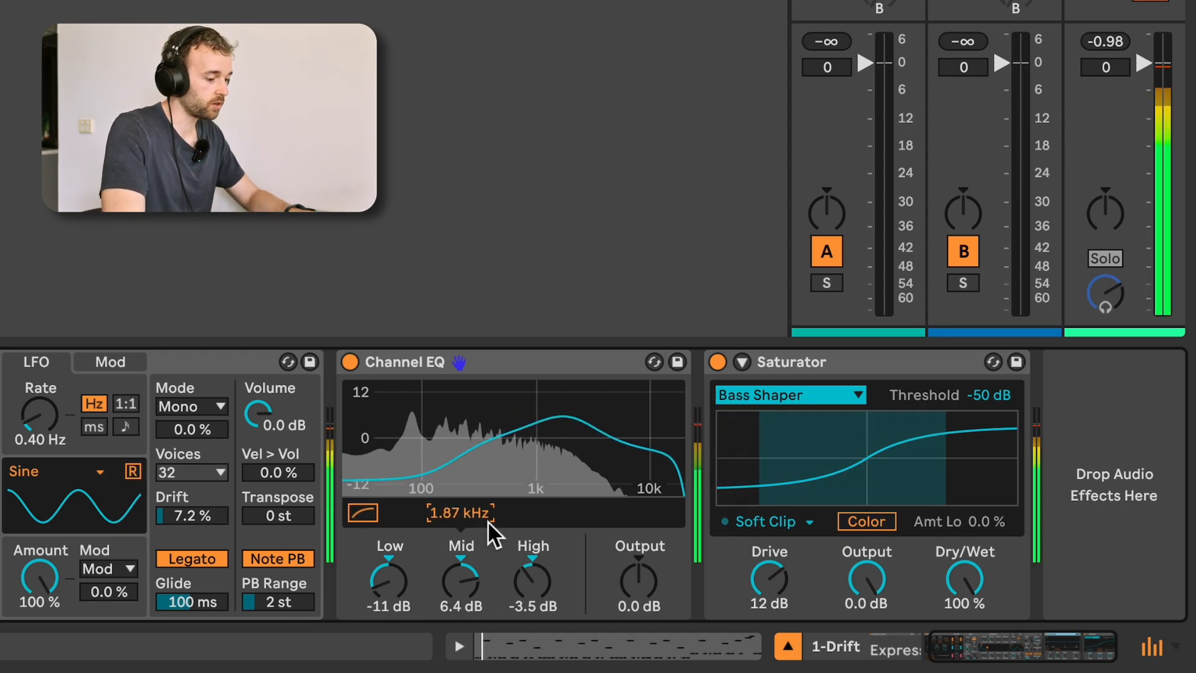
pyautogui.moveTo(487, 521)
pyautogui.mouseDown()
pyautogui.moveTo(487, 587)
pyautogui.moveTo(487, 512)
pyautogui.mouseUp()
pyautogui.moveTo(461, 582); pyautogui.dragTo(461, 575)
pyautogui.moveTo(389, 583); pyautogui.dragTo(388, 598)
pyautogui.moveTo(532, 582); pyautogui.dragTo(533, 591)
pyautogui.moveTo(451, 583); pyautogui.dragTo(451, 593)
# Raise the Saturator's Bass Shaper threshold to -39 dB and check its drive and output levels while listening.
pyautogui.moveTo(769, 580)
pyautogui.mouseDown()
pyautogui.moveTo(769, 598)
pyautogui.moveTo(769, 576)
pyautogui.mouseUp()
pyautogui.moveTo(989, 395); pyautogui.dragTo(989, 386)
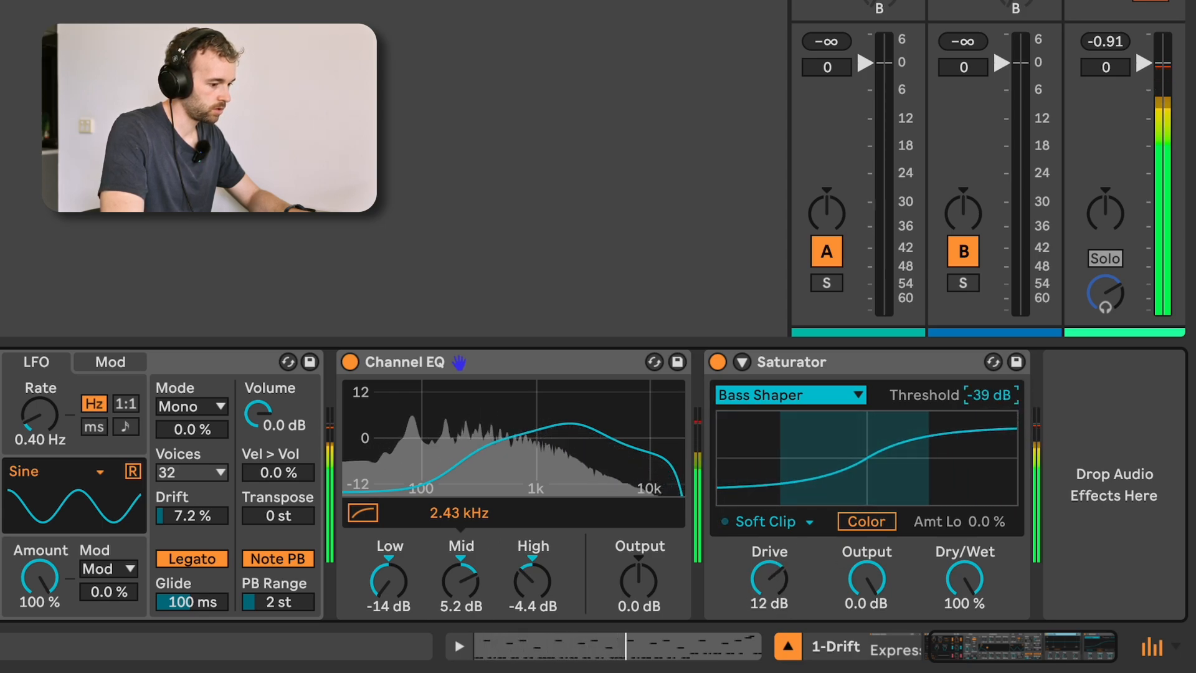
pyautogui.moveTo(866, 579); pyautogui.dragTo(866, 580)
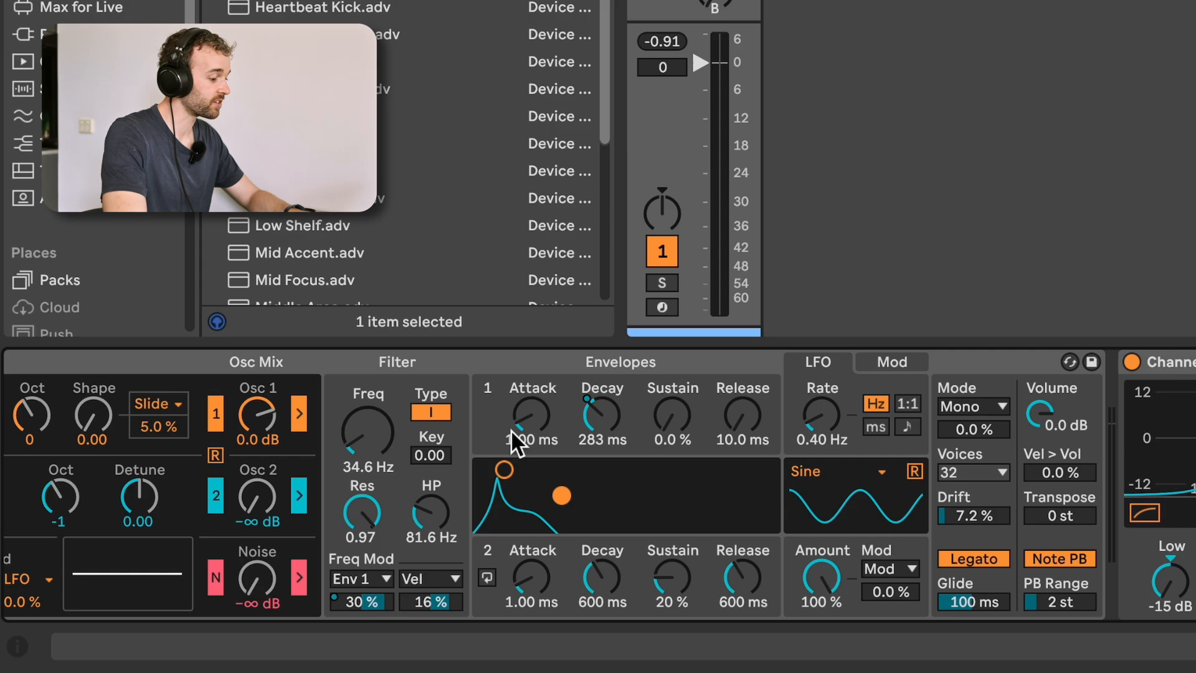
# Retune Drift's filter to 28.9 Hz, high-pass 116 Hz and resonance 0.98, with Env 1 modulation at 29% and velocity modulation at 2.2%.
pyautogui.moveTo(442, 517); pyautogui.dragTo(443, 501)
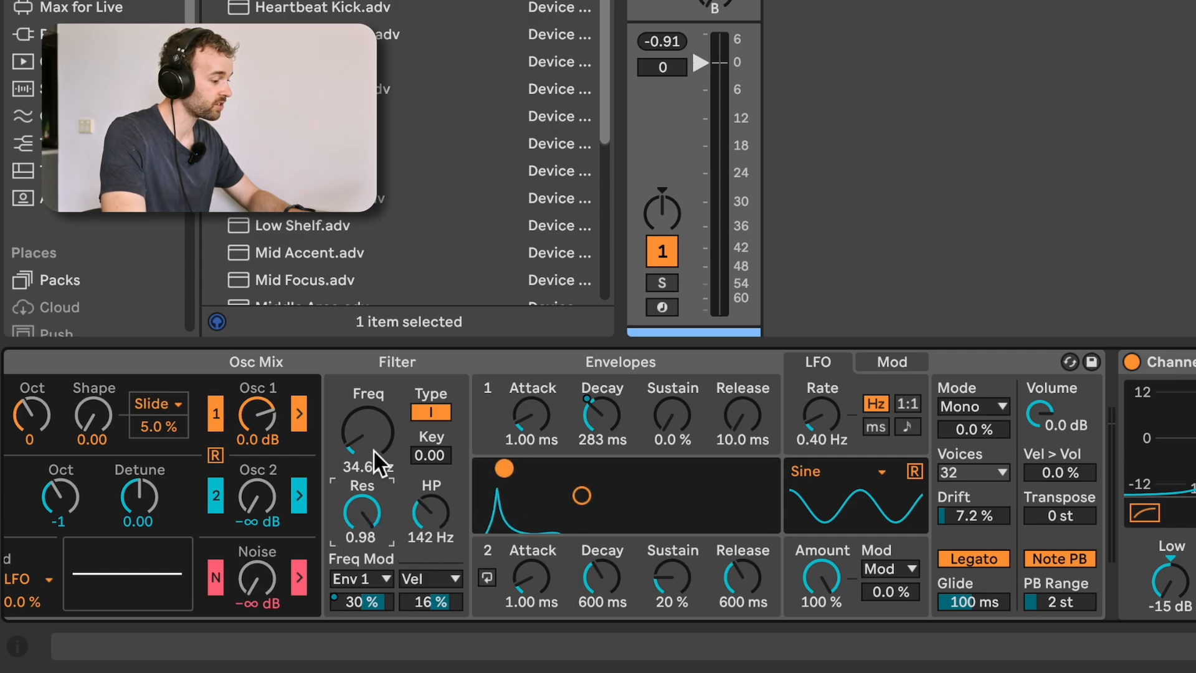
pyautogui.moveTo(377, 464); pyautogui.dragTo(377, 457)
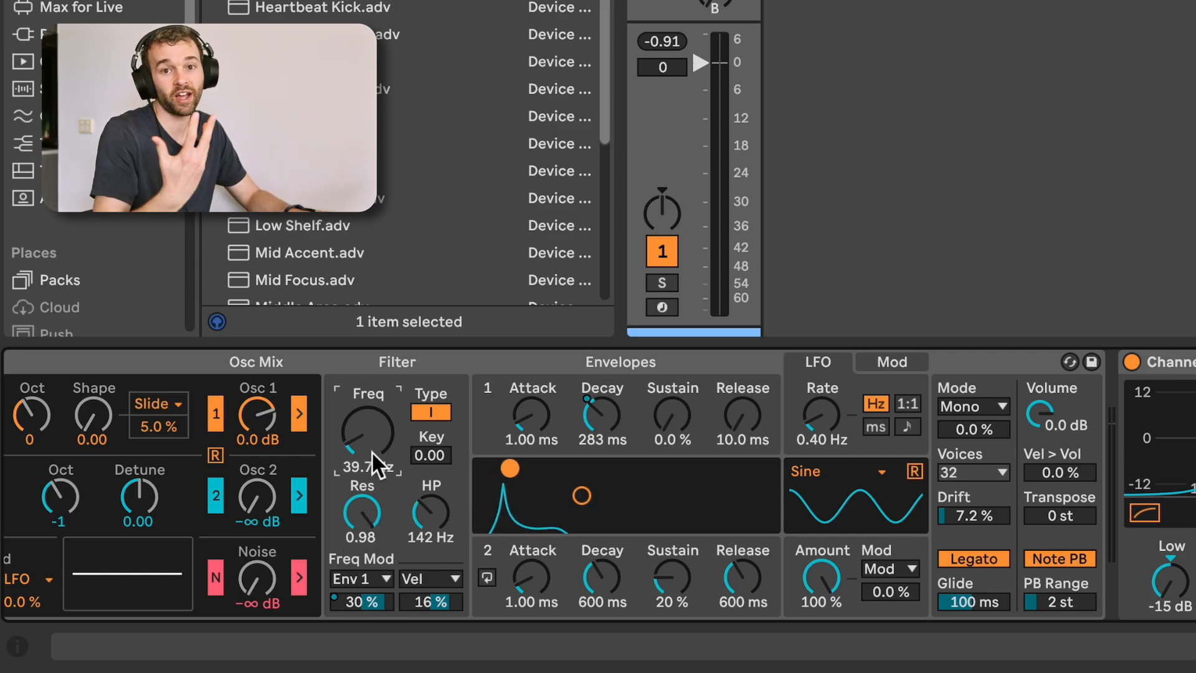
pyautogui.moveTo(371, 451)
pyautogui.mouseDown()
pyautogui.moveTo(371, 430)
pyautogui.moveTo(371, 457)
pyautogui.mouseUp()
pyautogui.moveTo(432, 512)
pyautogui.mouseDown()
pyautogui.moveTo(432, 496)
pyautogui.moveTo(432, 510)
pyautogui.mouseUp()
pyautogui.moveTo(362, 512); pyautogui.dragTo(381, 534)
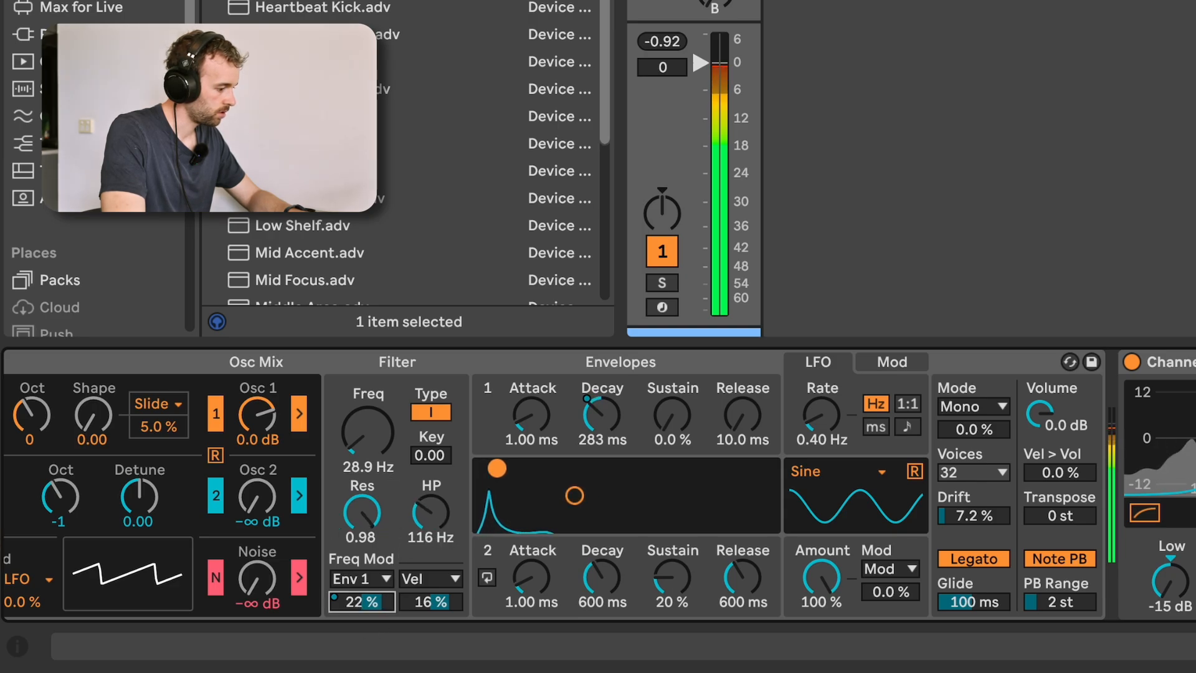
pyautogui.moveTo(361, 601); pyautogui.dragTo(430, 612)
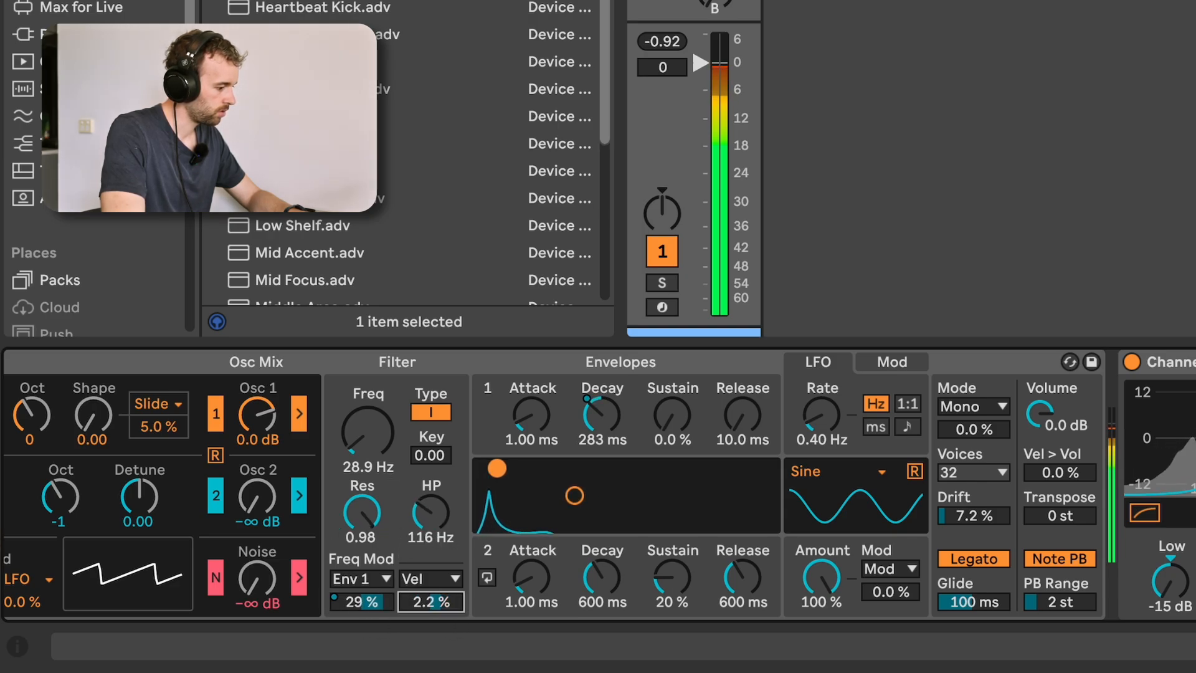
# Fine-tune Drift's filter to 25.7 Hz, resonance 1.00 and high-pass 105 Hz, and set Envelope 1's decay to 293 ms.
pyautogui.moveTo(377, 432); pyautogui.dragTo(384, 445)
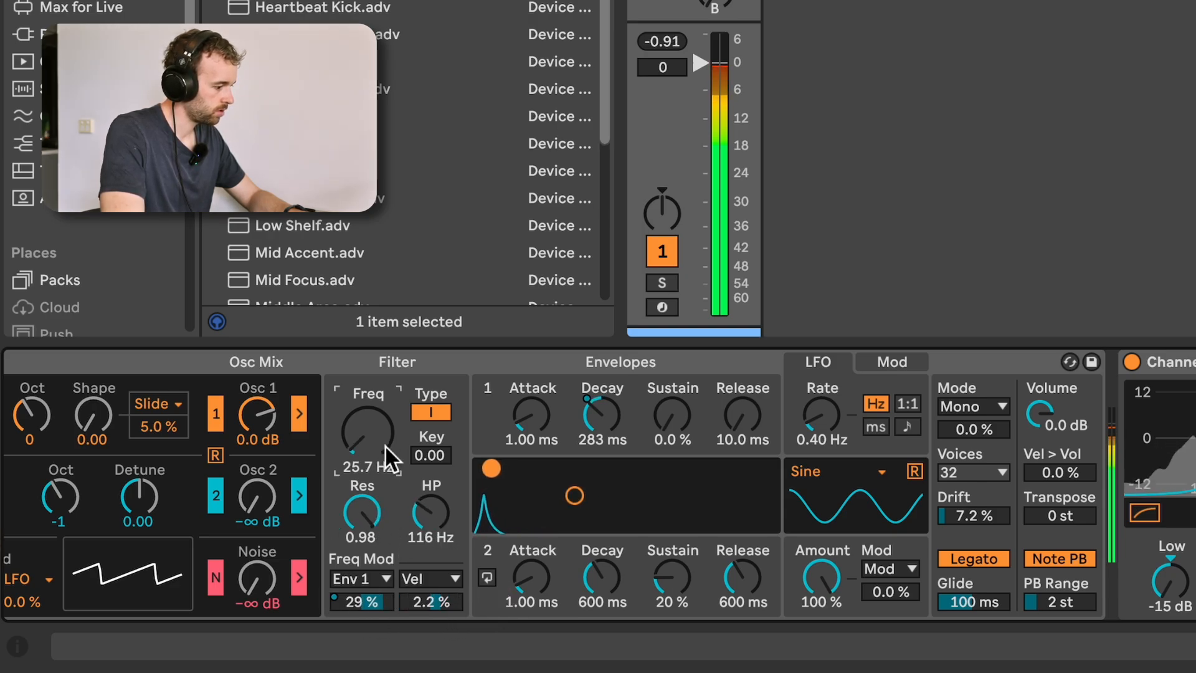
pyautogui.moveTo(597, 420); pyautogui.dragTo(597, 436)
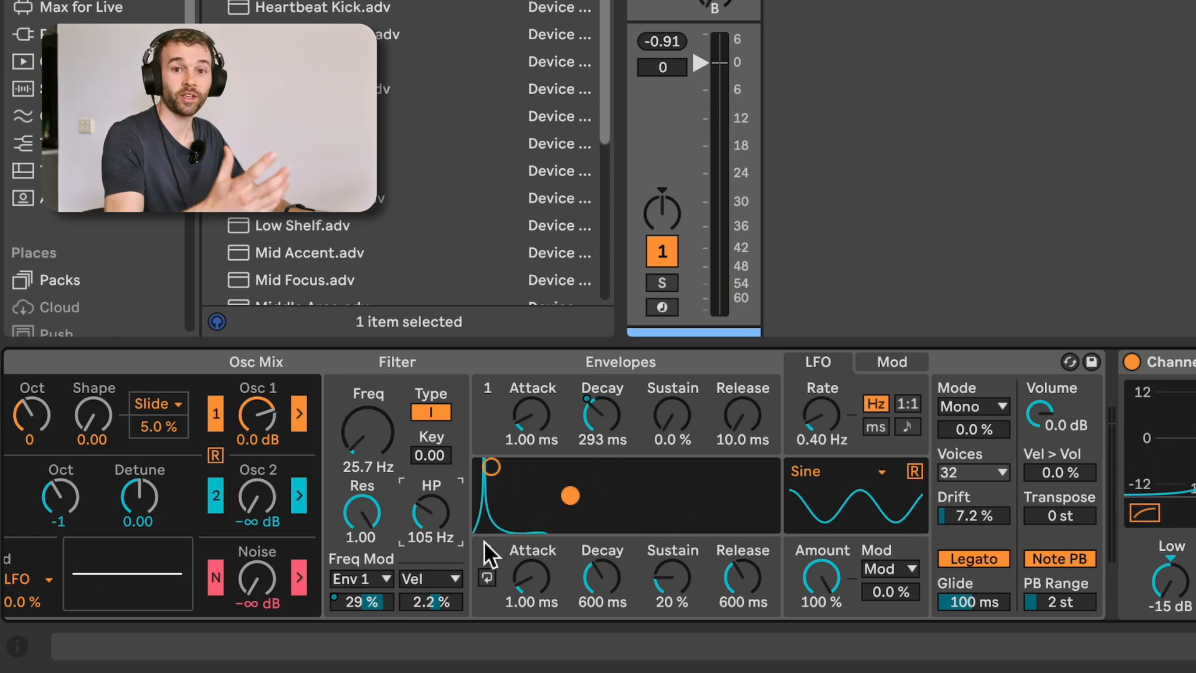
# Try square-type waveforms on Drift's Osc 1 with Shape at 0.77, and return Shape to 0.00.
pyautogui.hscroll(-10, 485, 542)
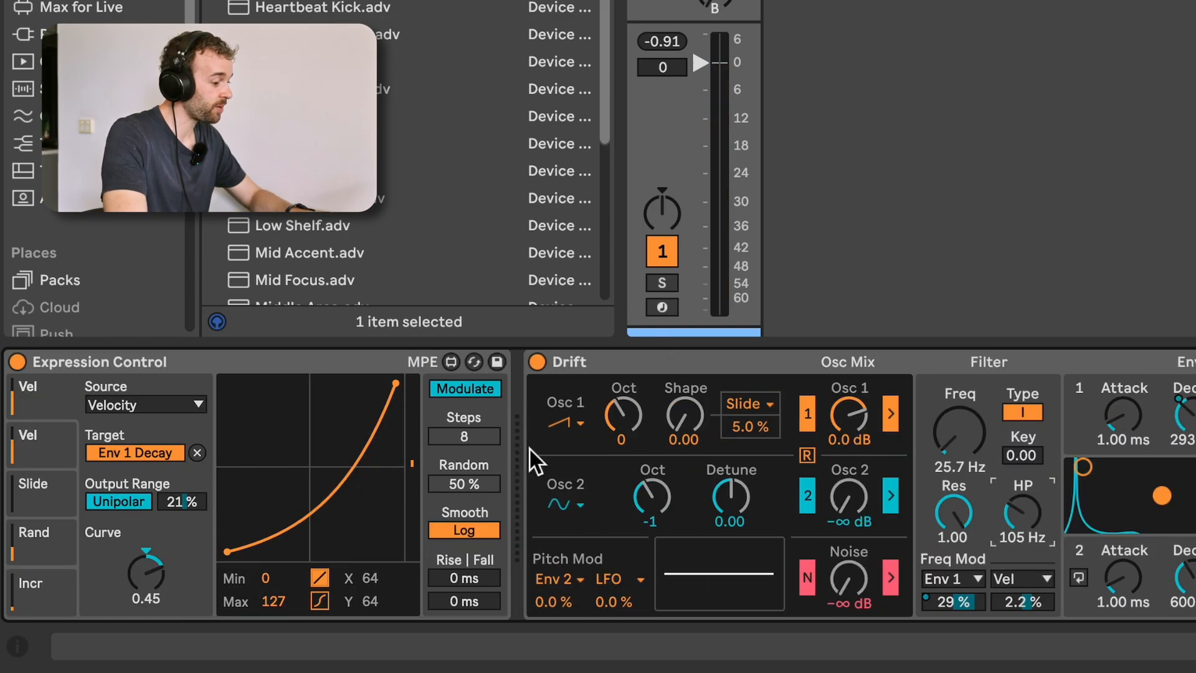
pyautogui.click(577, 420)
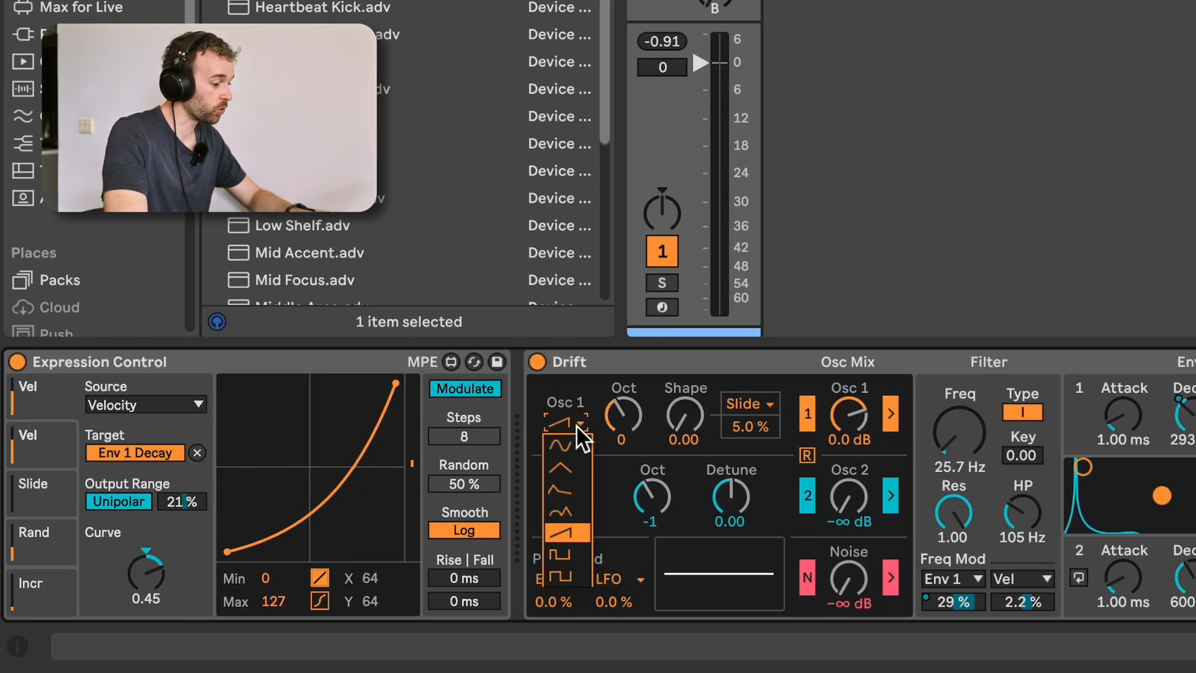
pyautogui.click(579, 566)
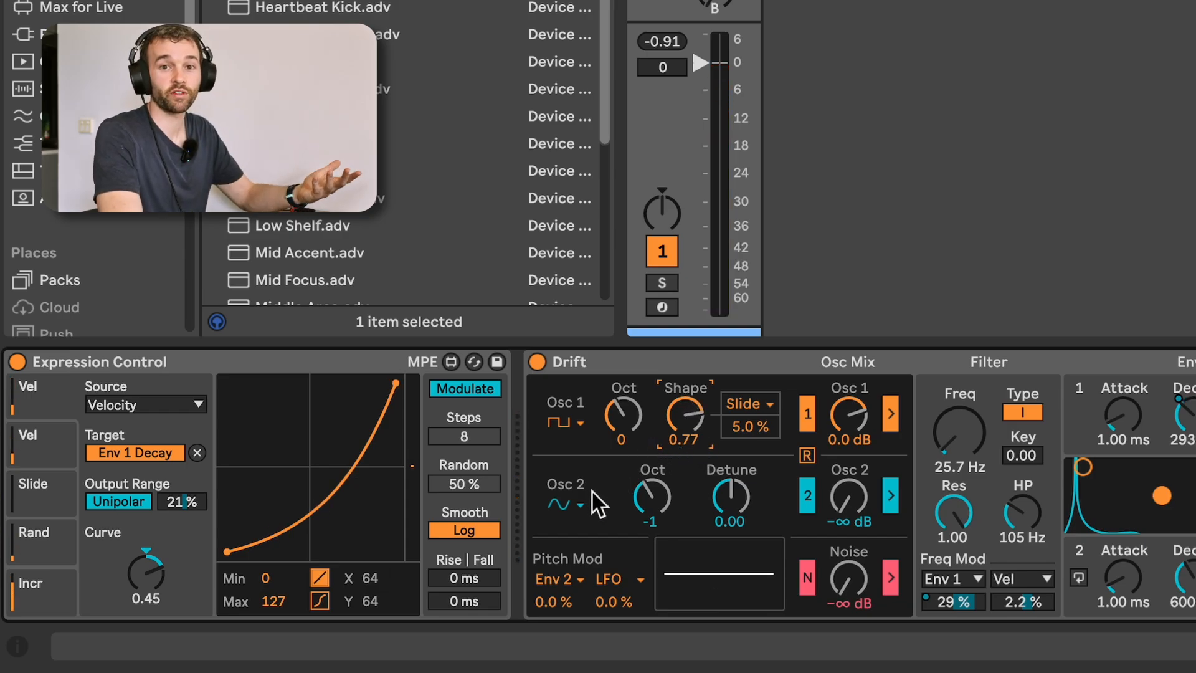
pyautogui.click(577, 424)
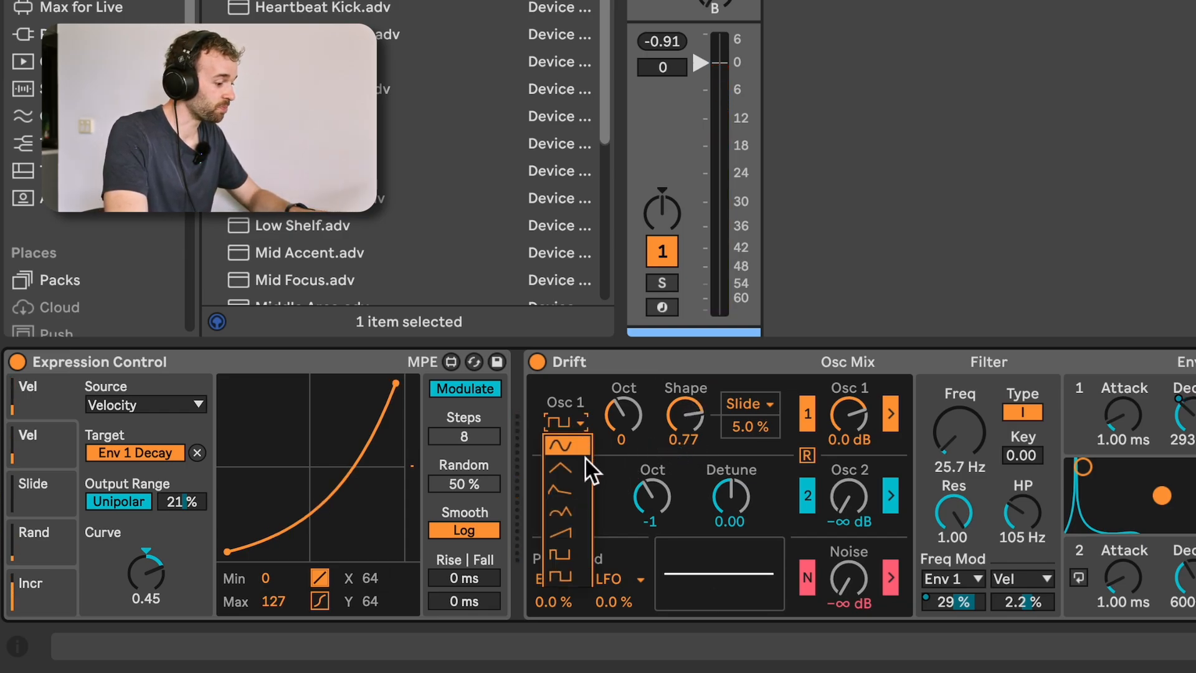
pyautogui.click(580, 558)
pyautogui.moveTo(685, 428); pyautogui.dragTo(685, 473)
pyautogui.moveTo(685, 414)
pyautogui.mouseDown()
pyautogui.moveTo(685, 386)
pyautogui.moveTo(685, 433)
pyautogui.moveTo(685, 414)
pyautogui.mouseUp()
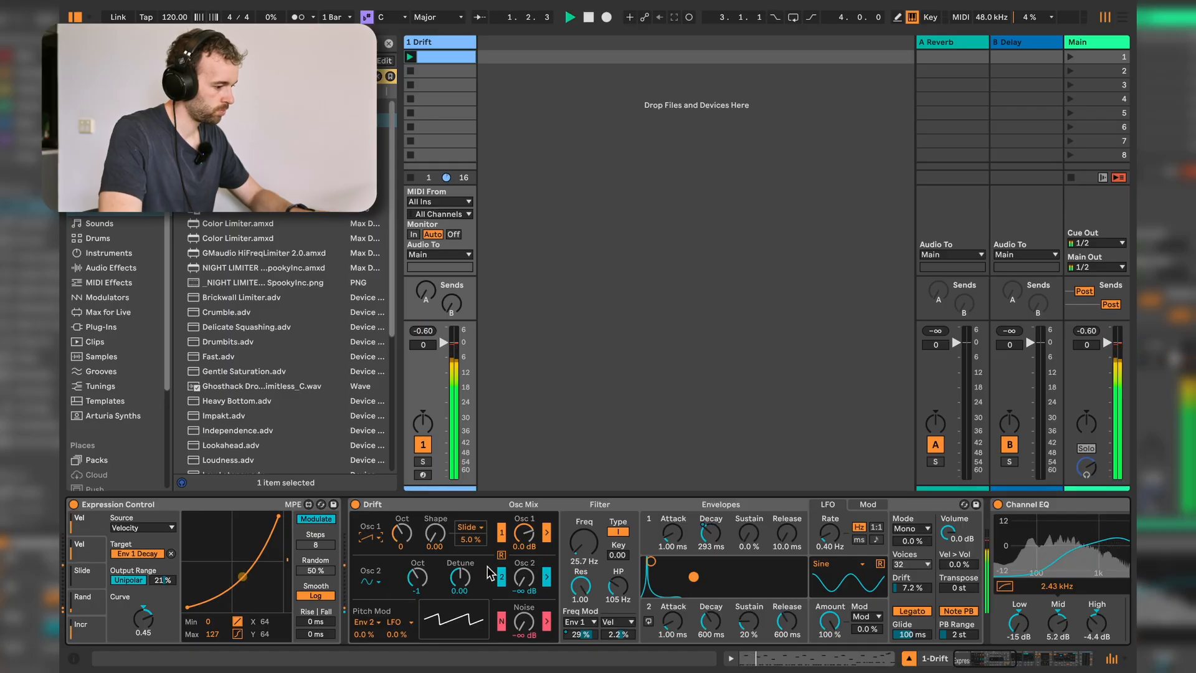
# Set the Saturator's low color amount to -60% and its Bass Shaper threshold to -50 dB.
pyautogui.hscroll(10, 491, 572)
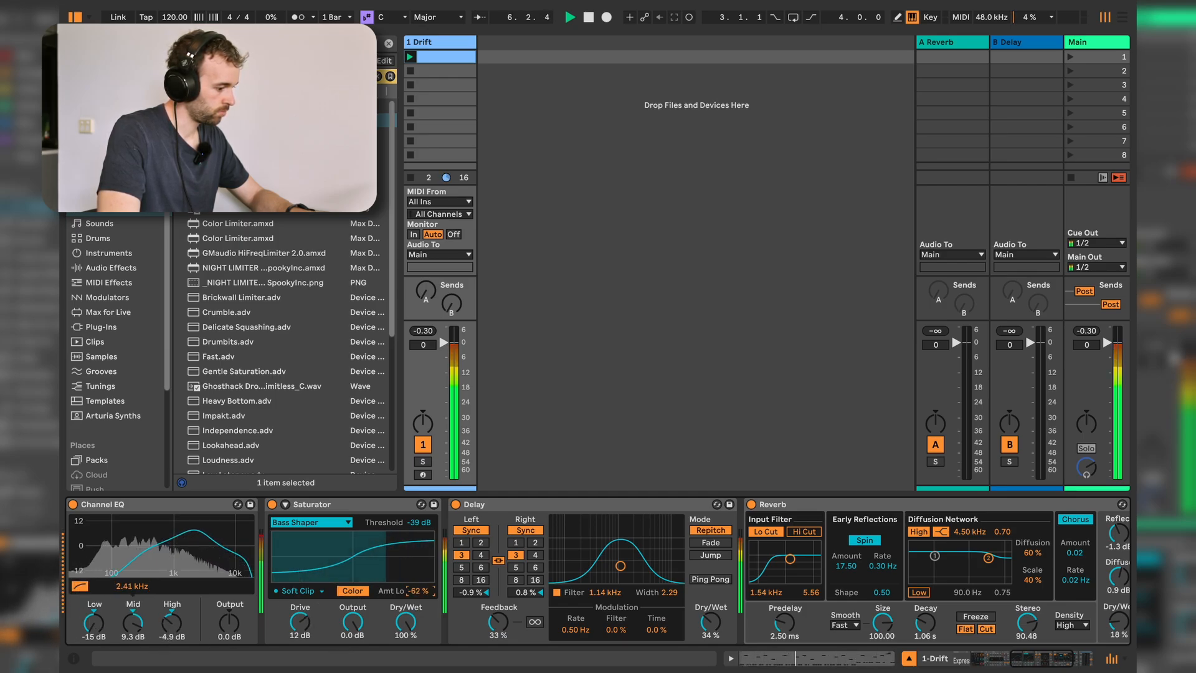
pyautogui.moveTo(418, 590); pyautogui.dragTo(418, 588)
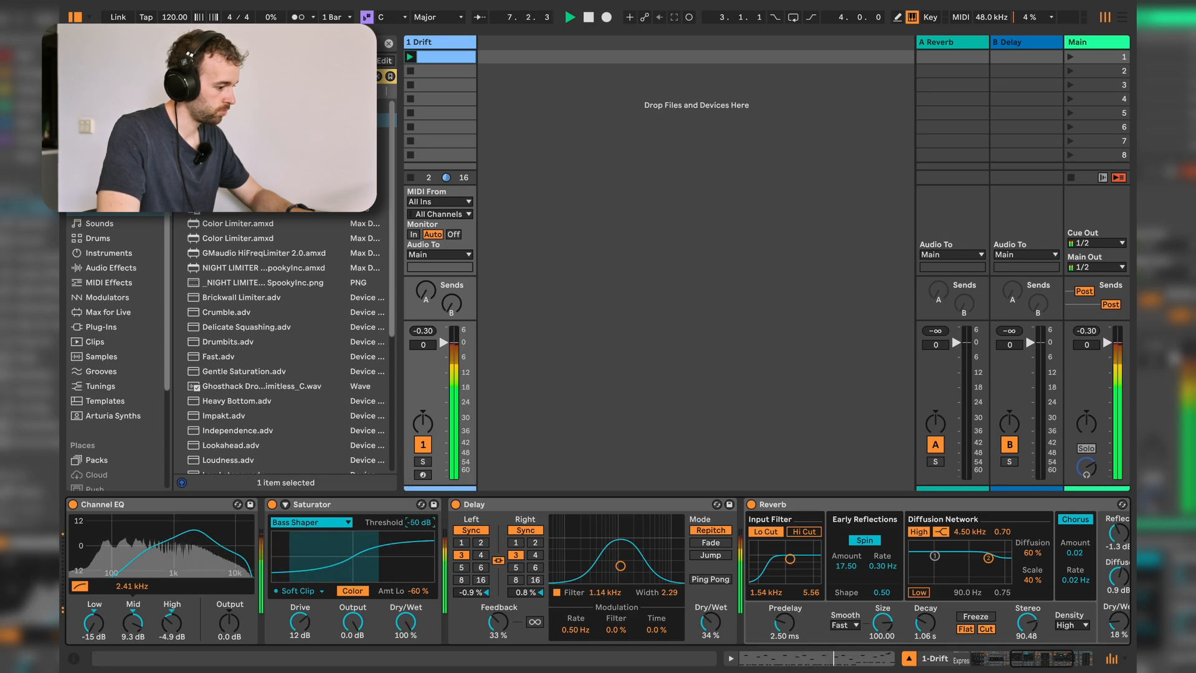